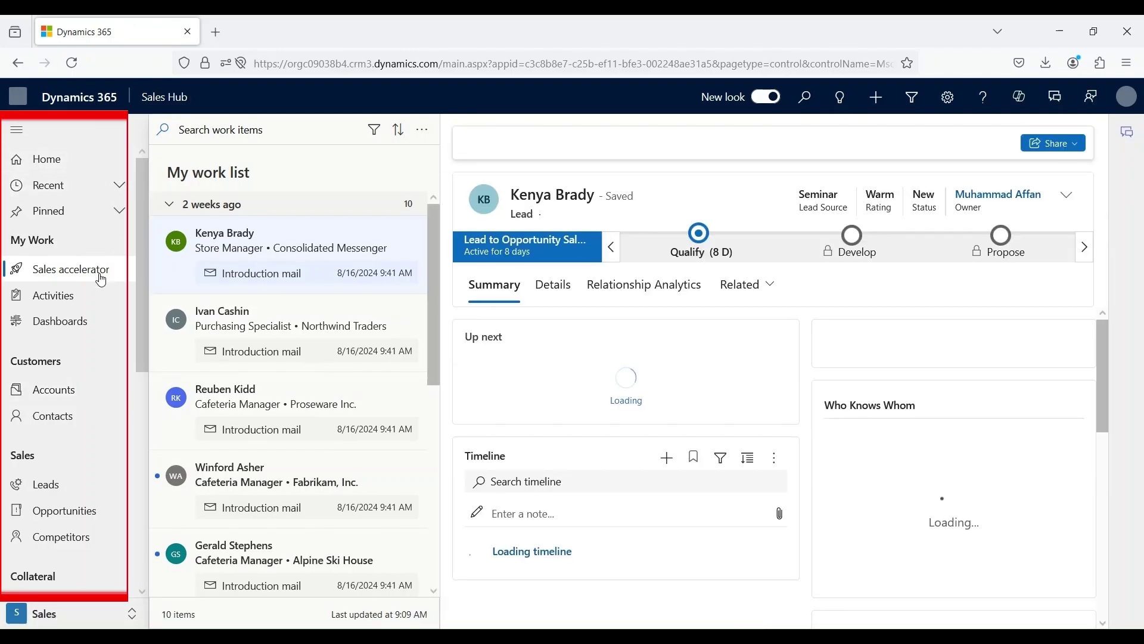
Open the Accounts list and check the view selector, keeping My Active Accounts
click(80, 388)
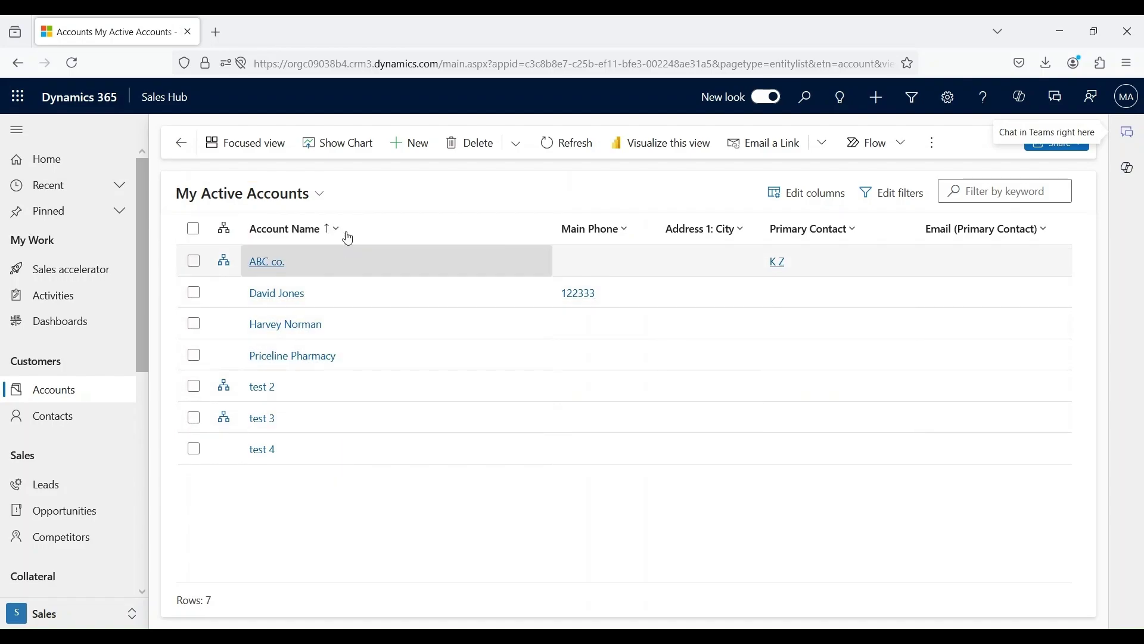
click(320, 194)
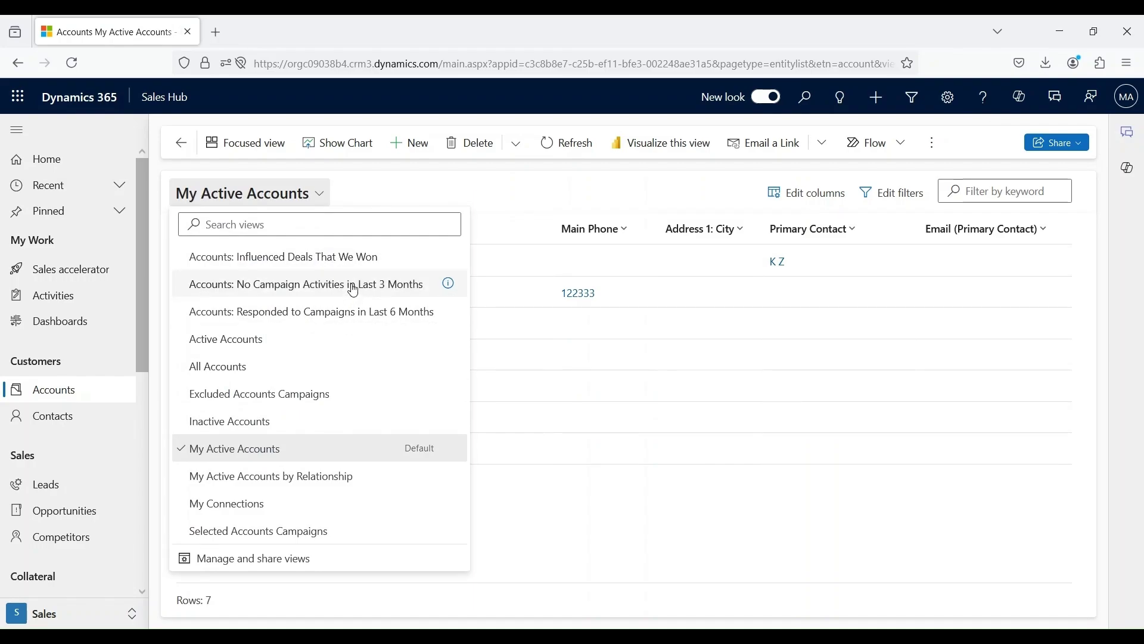
click(324, 198)
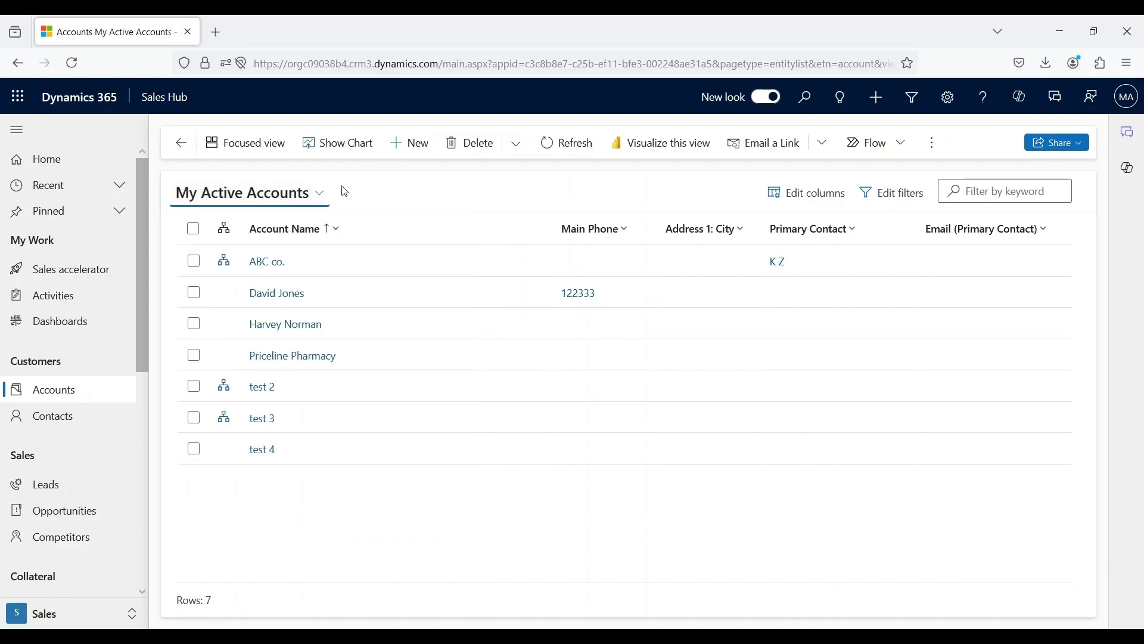
Start a new account, name it Company A, and save it
click(424, 151)
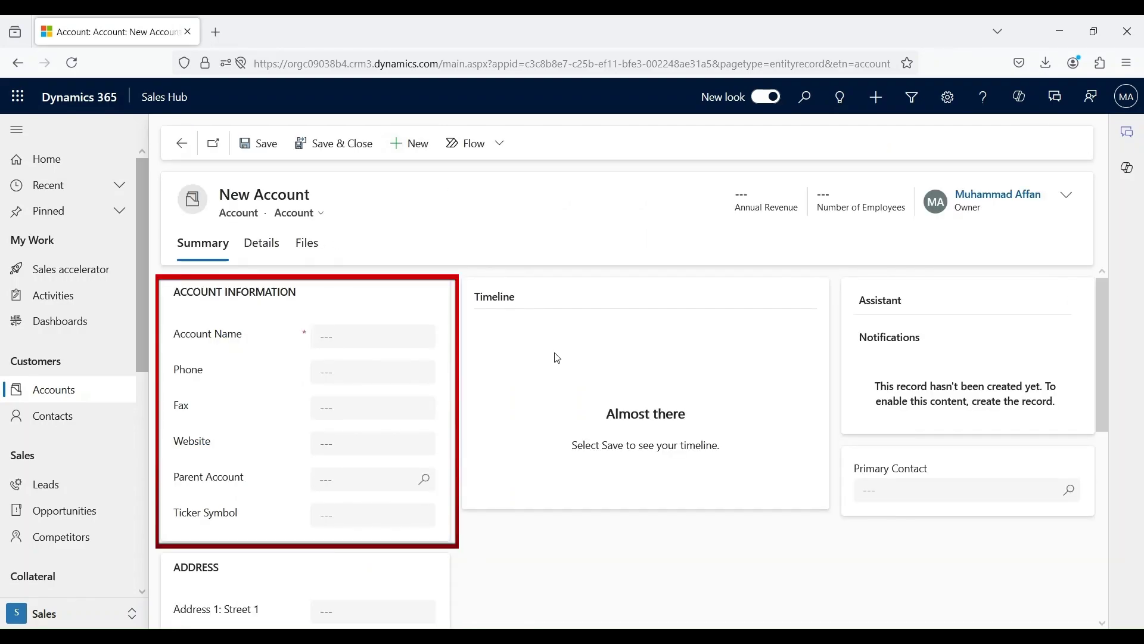
click(358, 335)
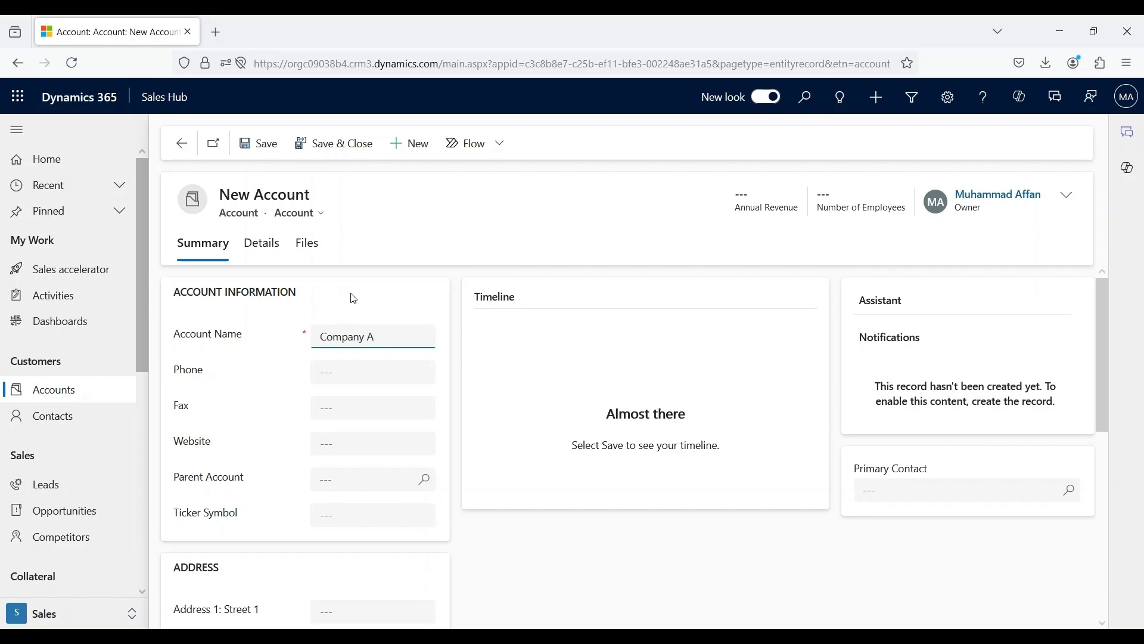
click(264, 146)
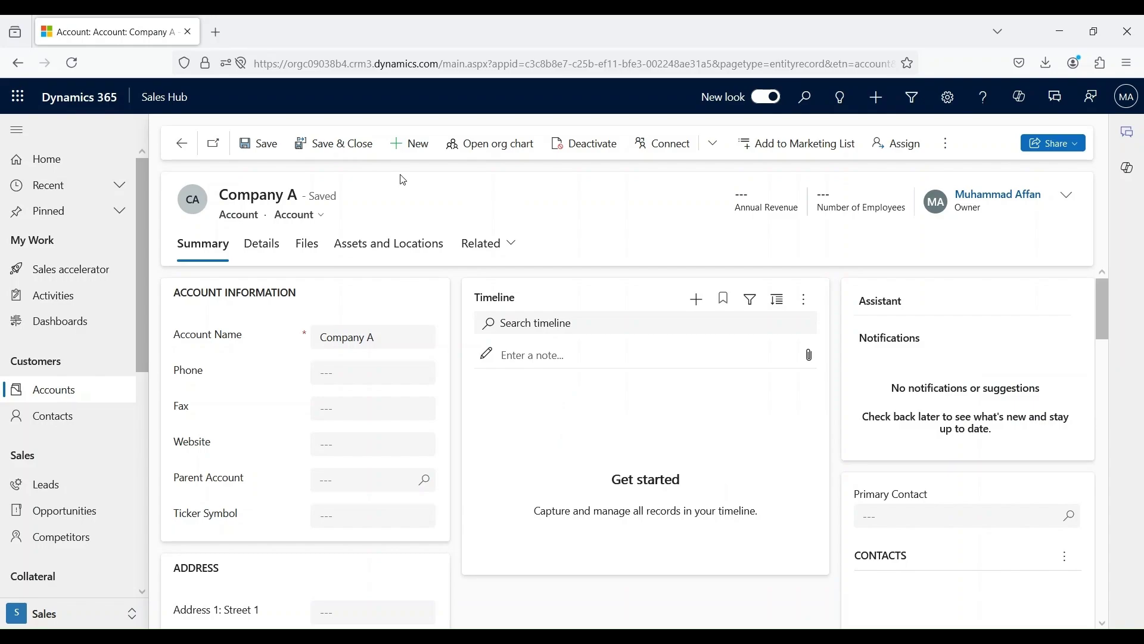
Back in My Active Accounts, open Harvey Norman, enter its main phone number, and save & close
click(182, 143)
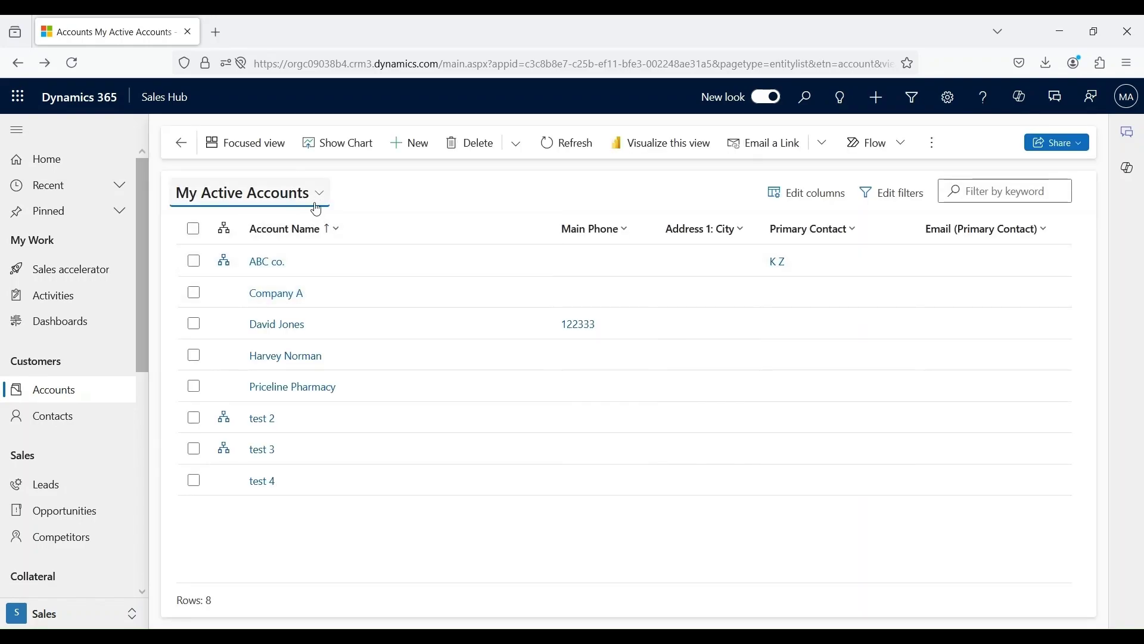
click(320, 196)
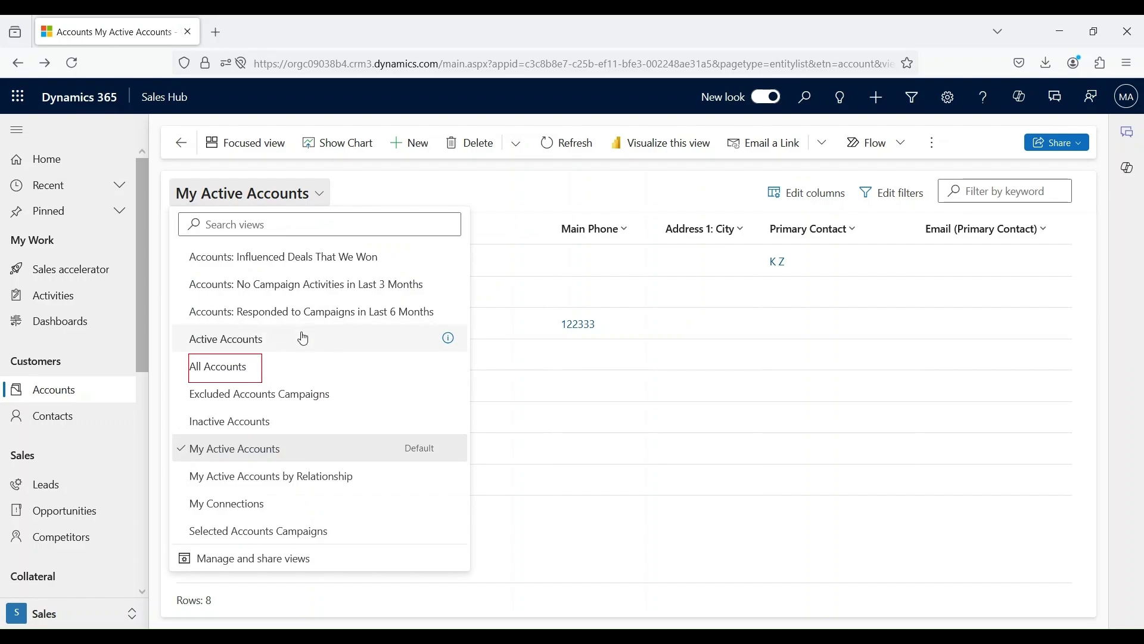
click(380, 192)
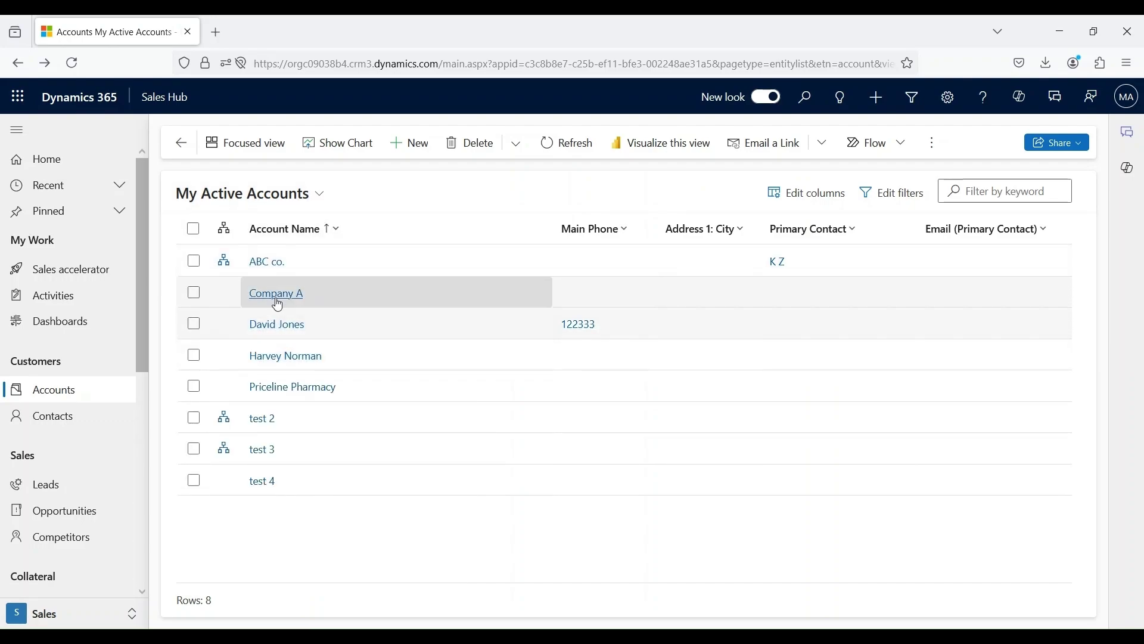
click(309, 365)
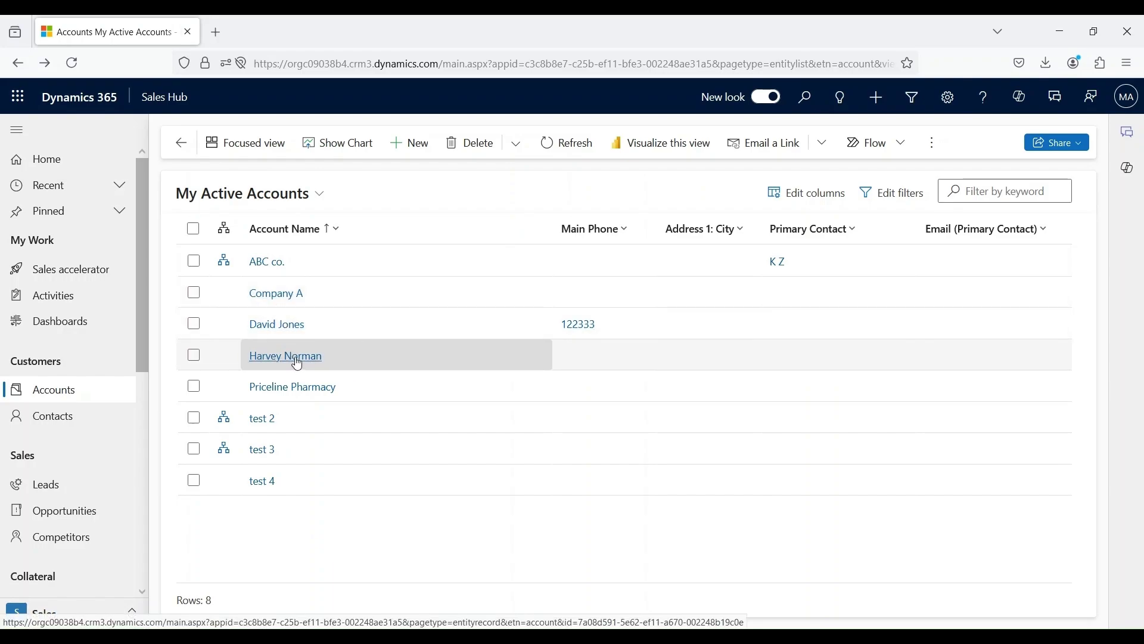
click(297, 360)
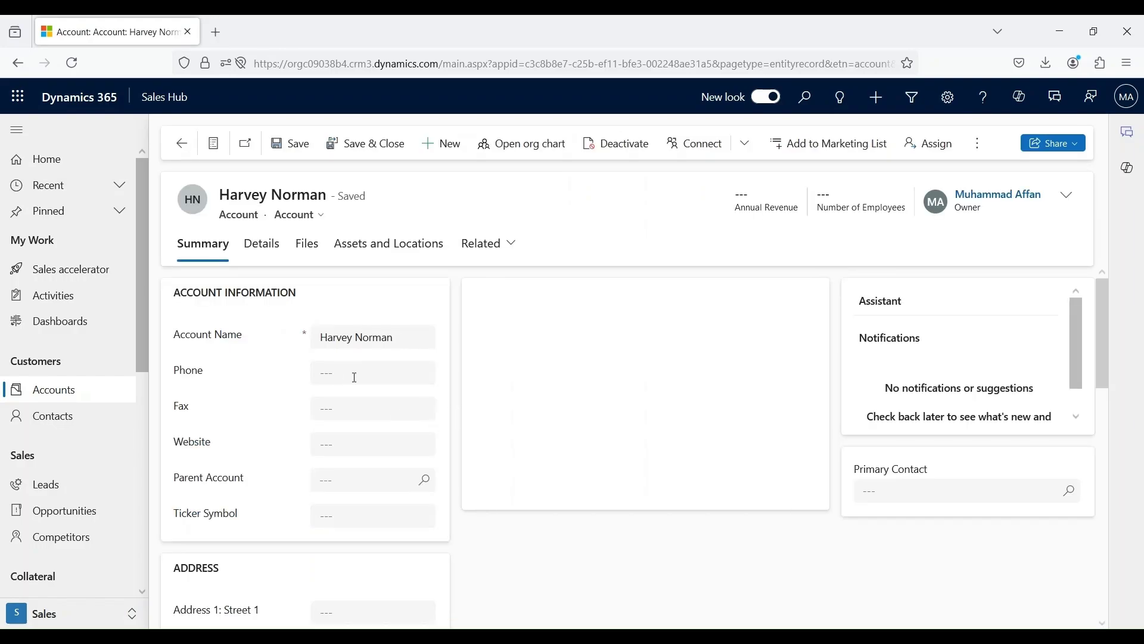
click(368, 378)
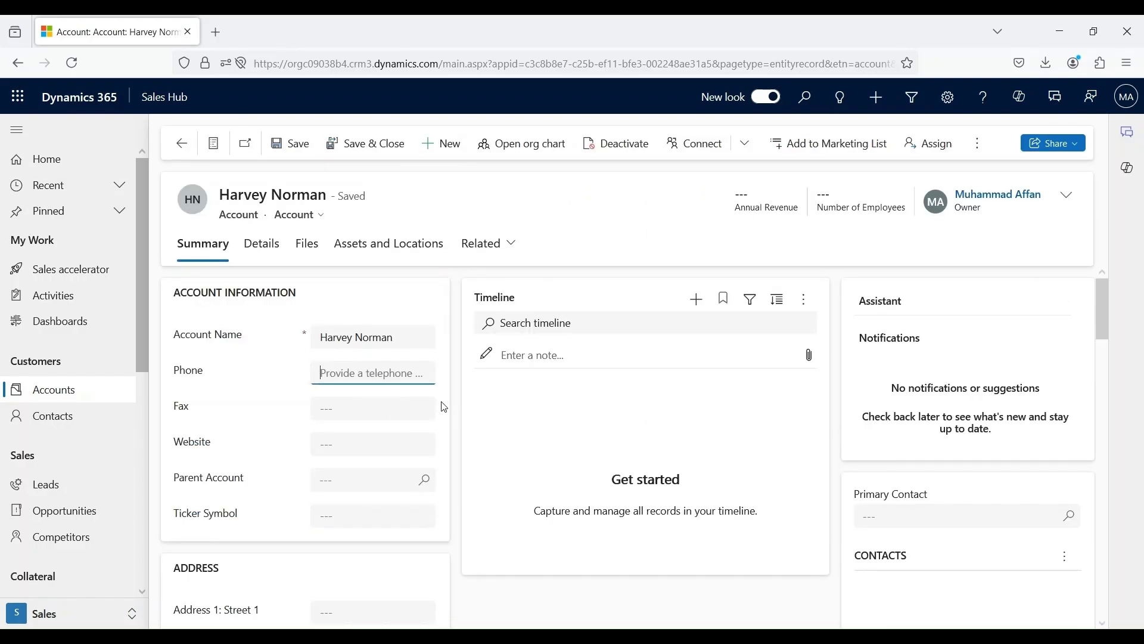
text(56677877)
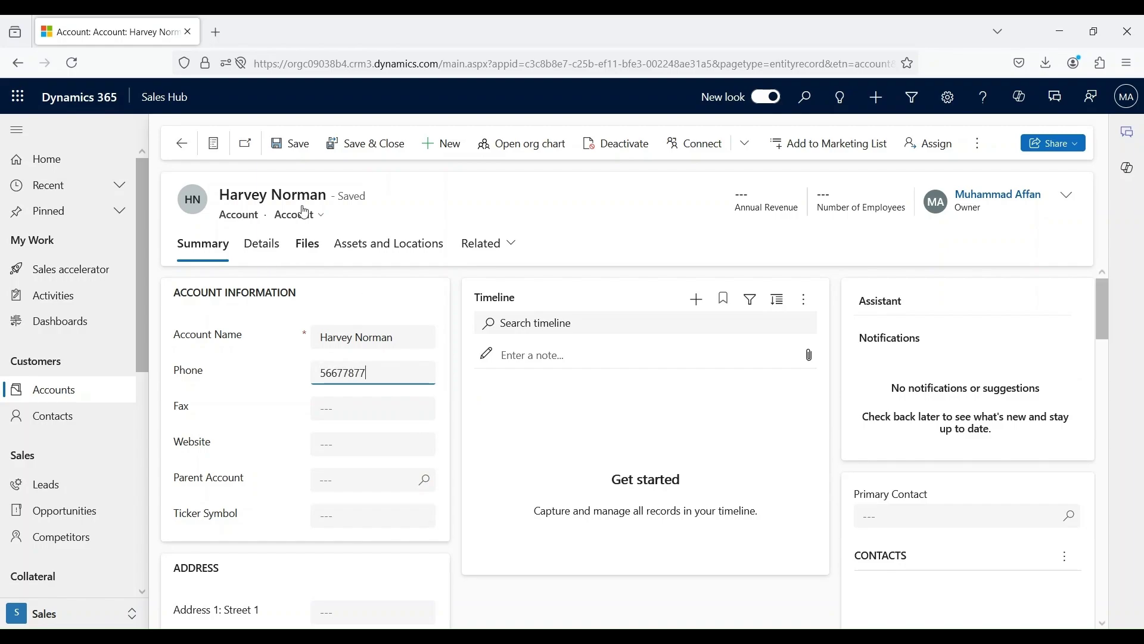
click(366, 150)
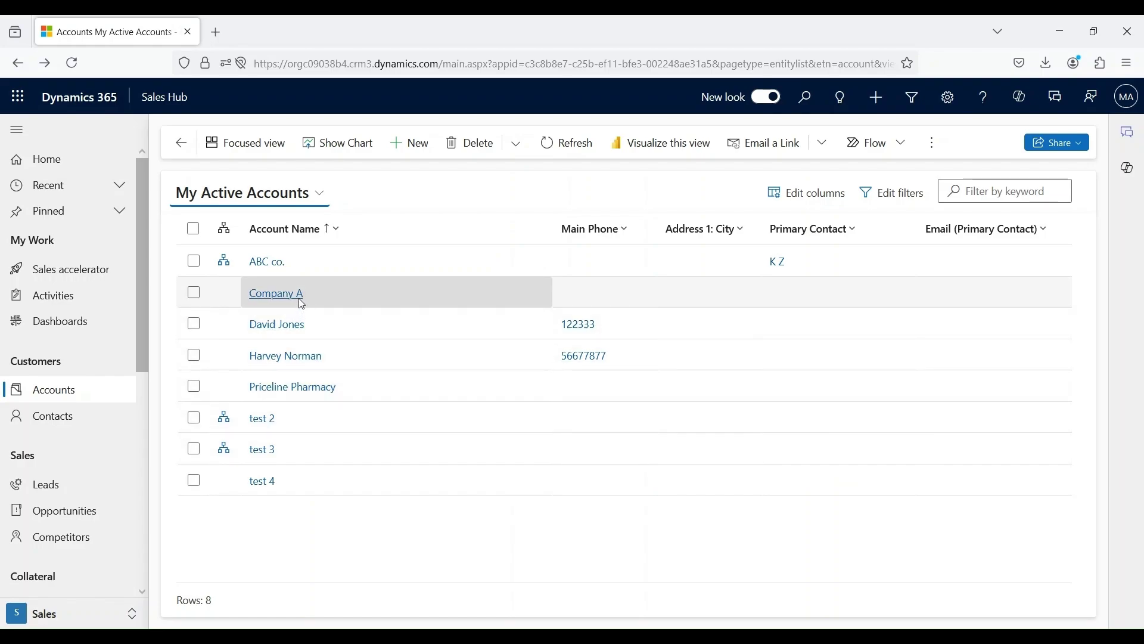
Create account Company B with Company A as Parent Account, then save & close
click(300, 296)
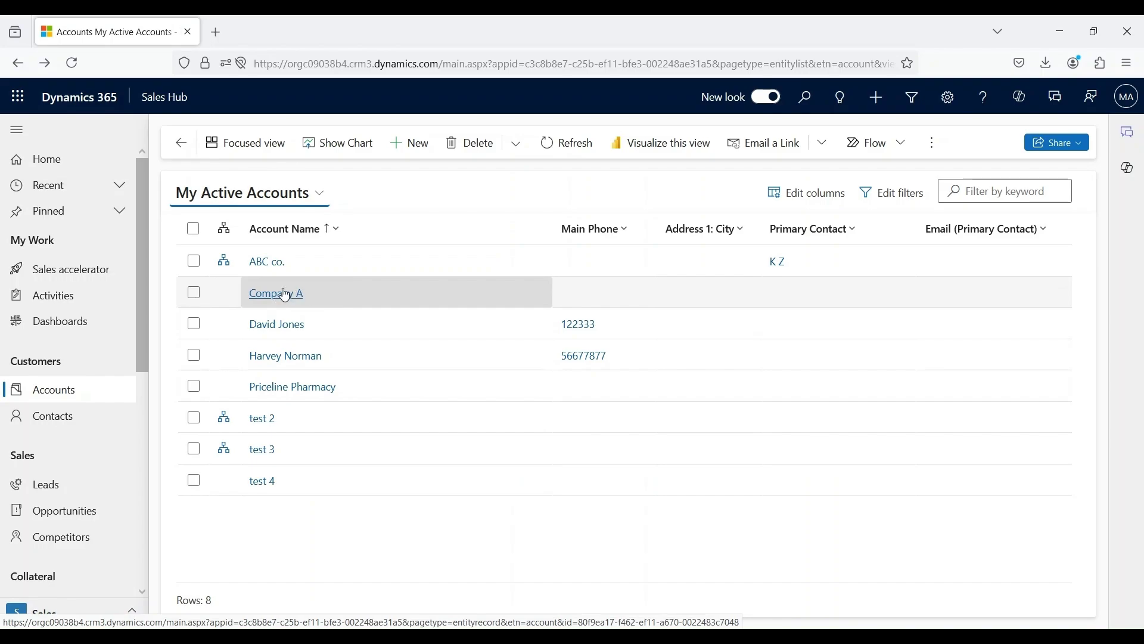
click(420, 143)
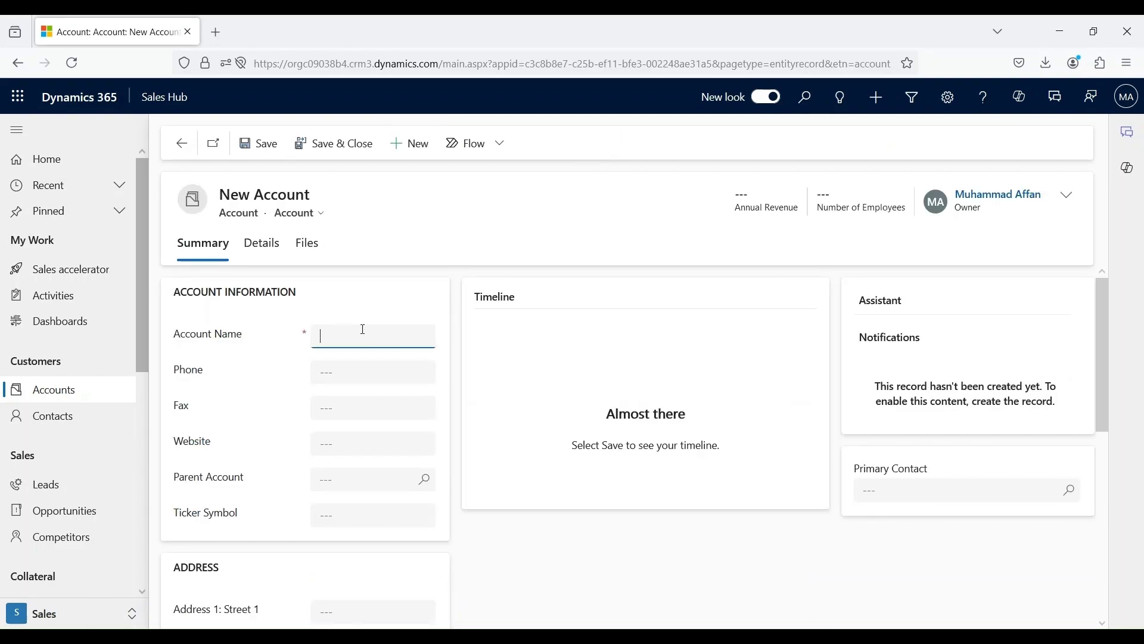
text(Company B)
click(250, 486)
click(424, 481)
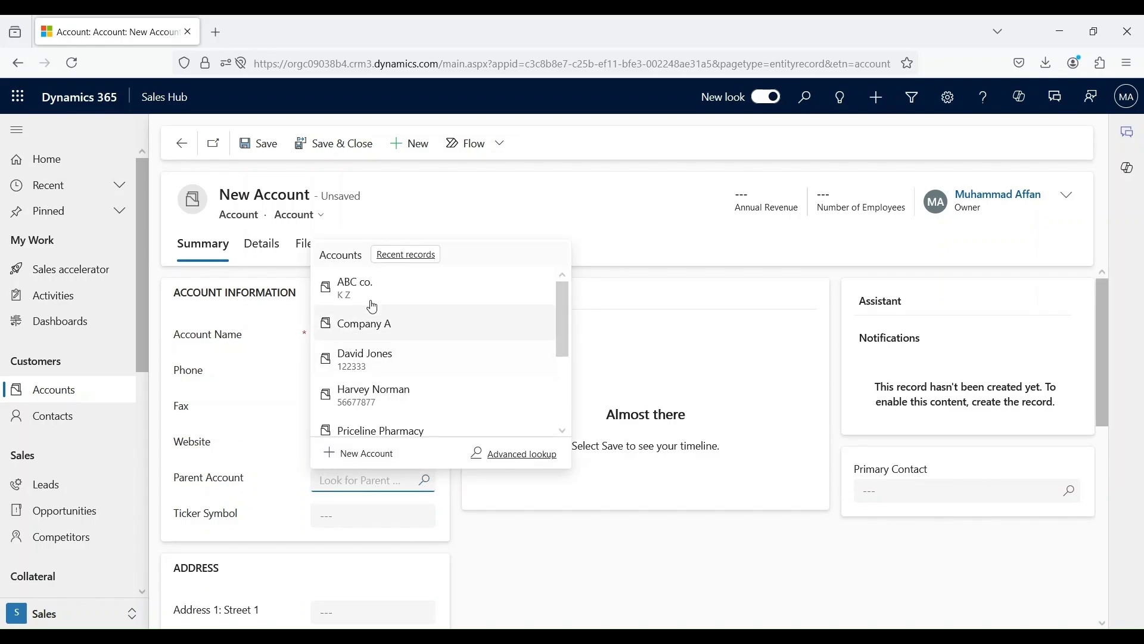
click(422, 332)
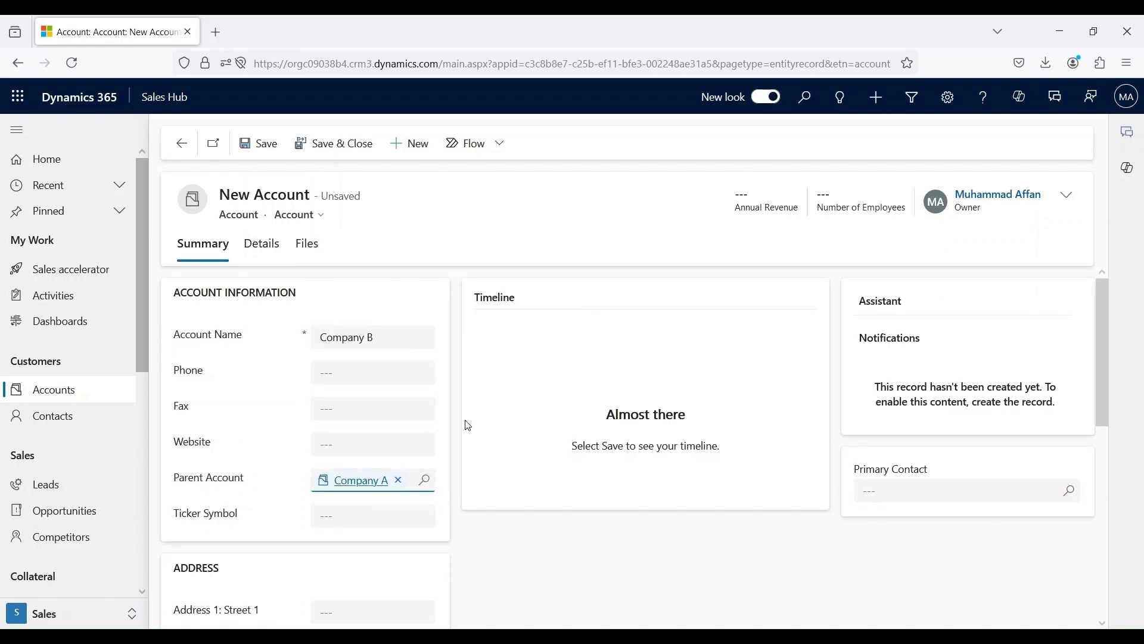
click(334, 144)
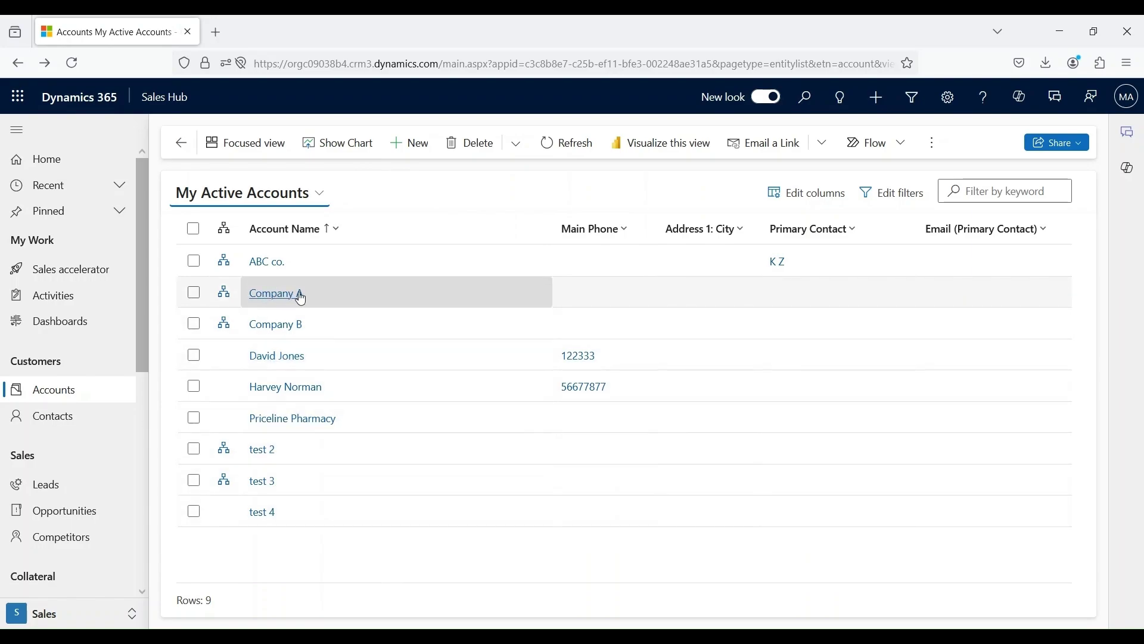
Open Company A's hierarchy view and scroll to see Company B beneath it
click(226, 294)
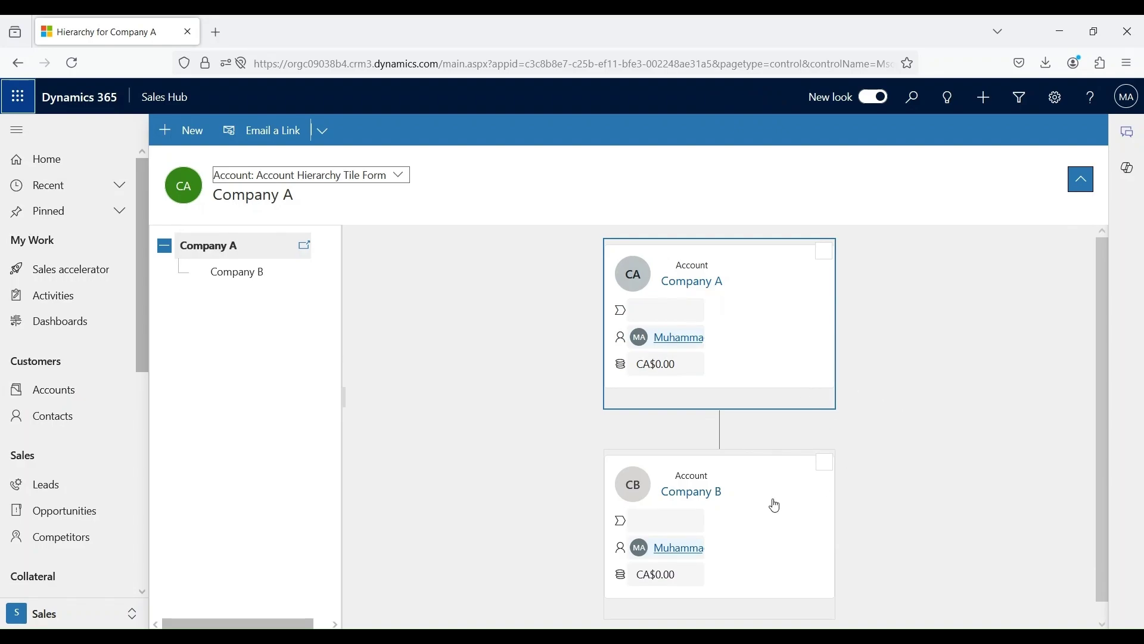
scroll(850, 478, down, 1)
scroll(851, 477, down, 1)
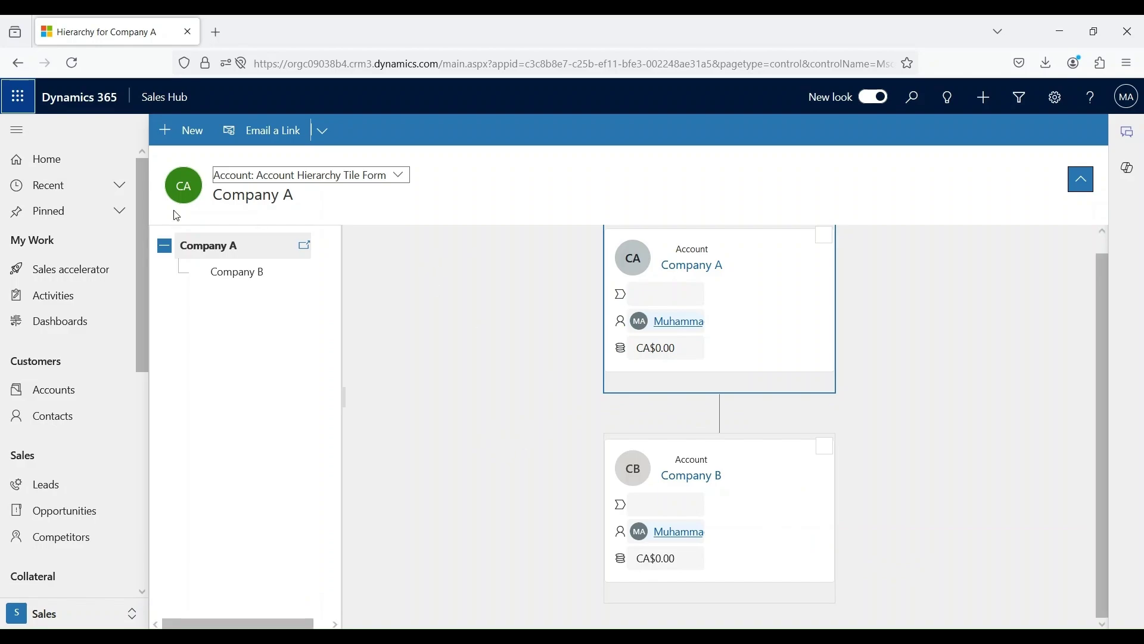
Open Company B from the Accounts list and scroll its Summary form, checking the parent account
click(106, 394)
click(298, 323)
scroll(474, 447, down, 4)
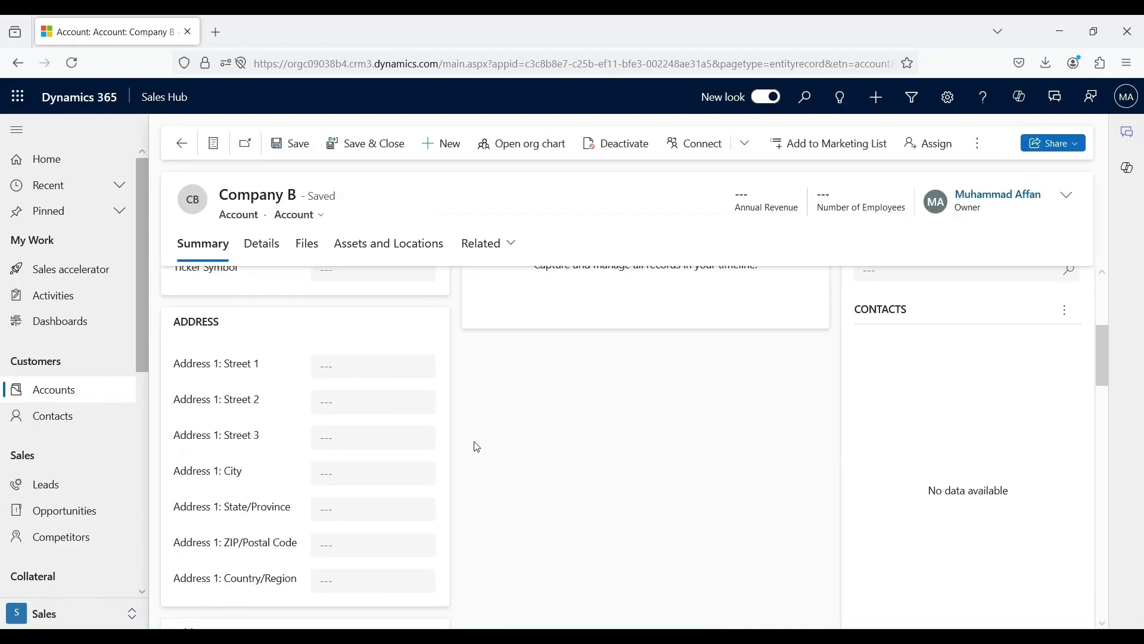
scroll(480, 442, up, 3)
scroll(467, 454, up, 2)
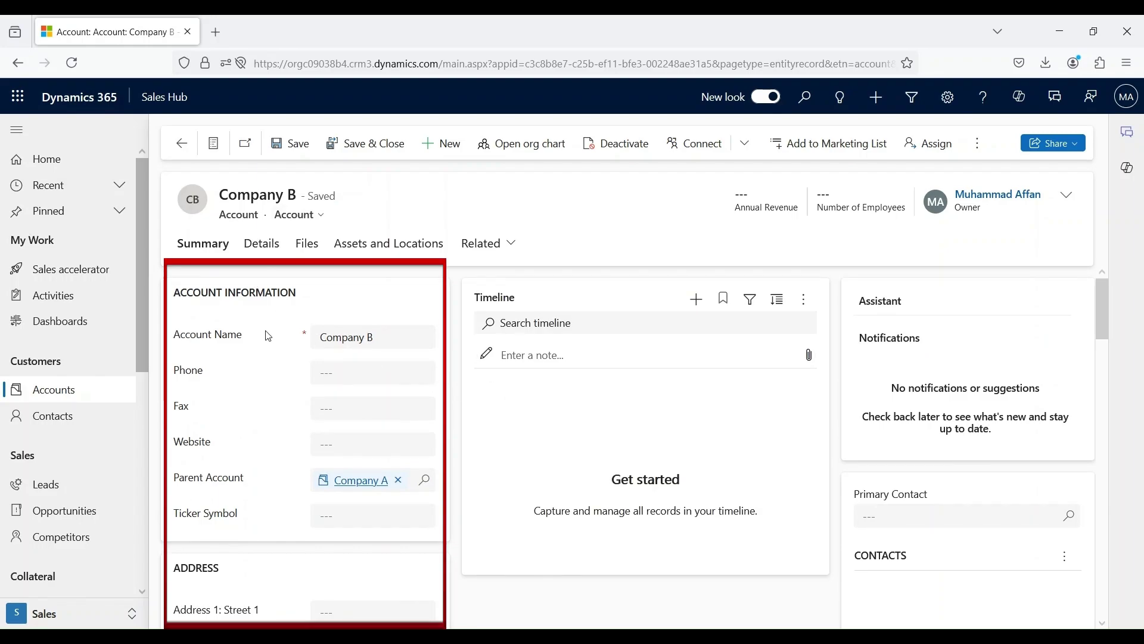
scroll(346, 400, down, 3)
scroll(243, 414, down, 3)
scroll(376, 355, down, 4)
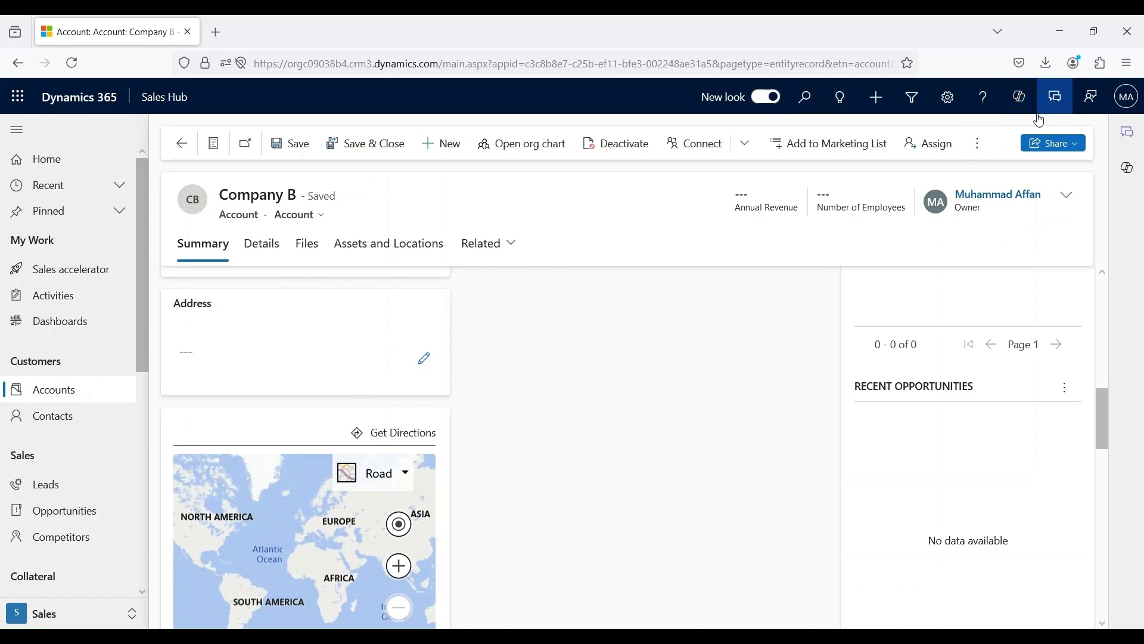
Review the General system settings via Advanced Settings, then close them and return to Company B
click(948, 97)
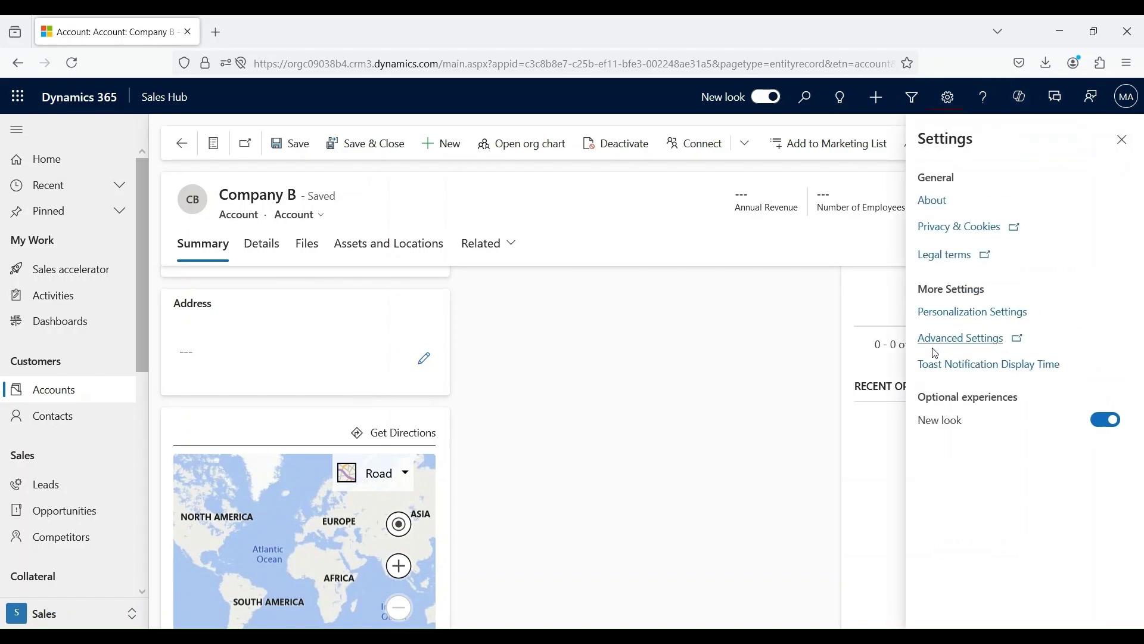
click(966, 338)
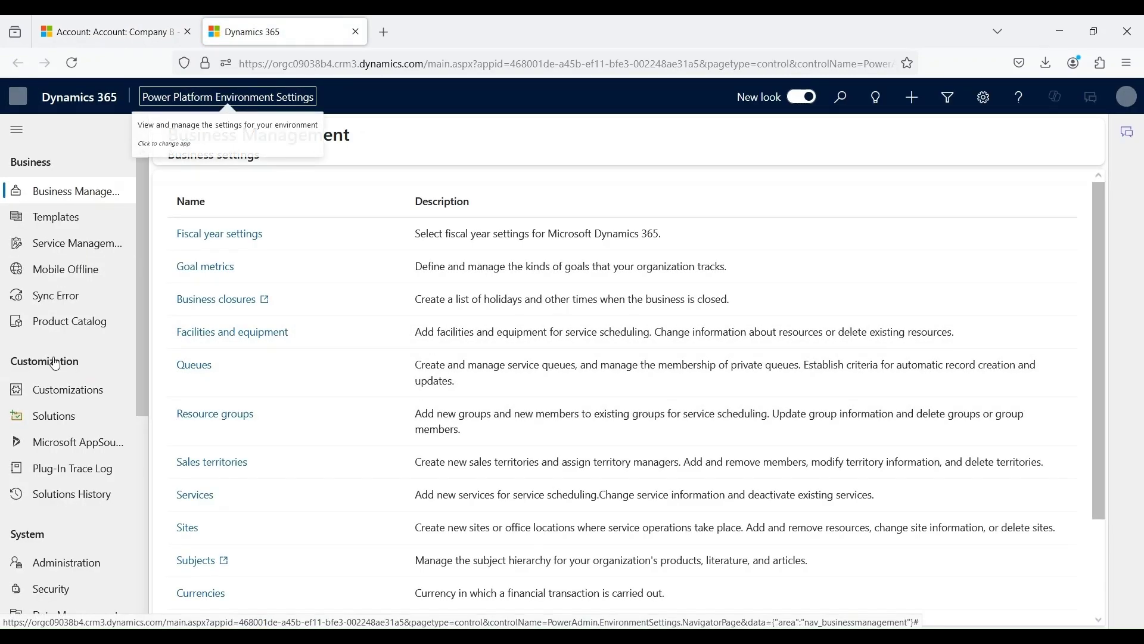
click(86, 568)
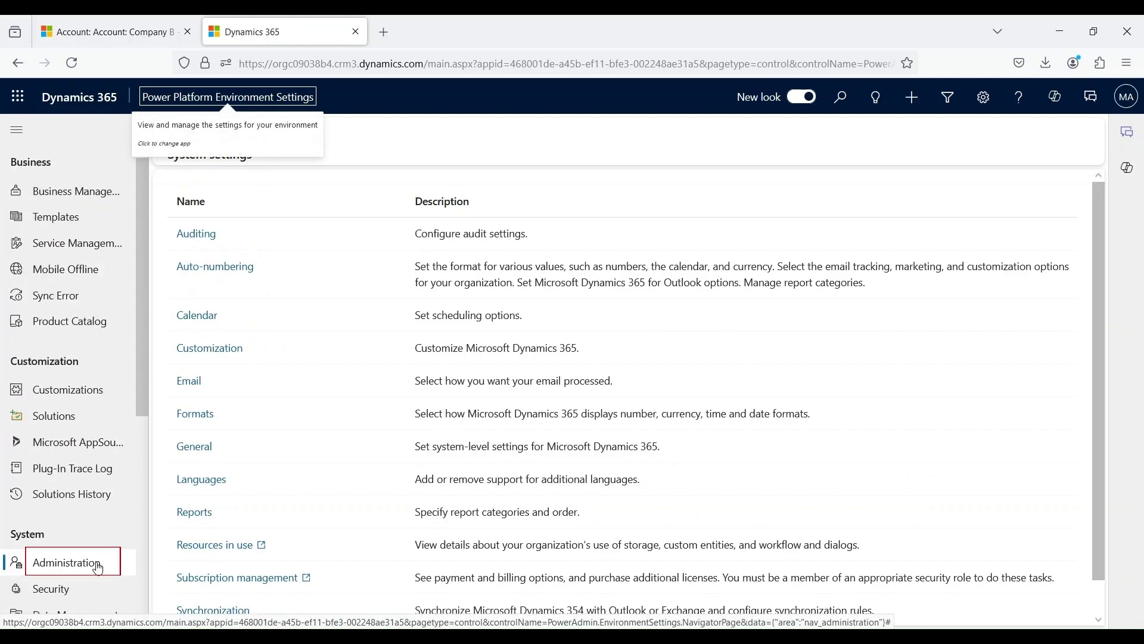
click(201, 459)
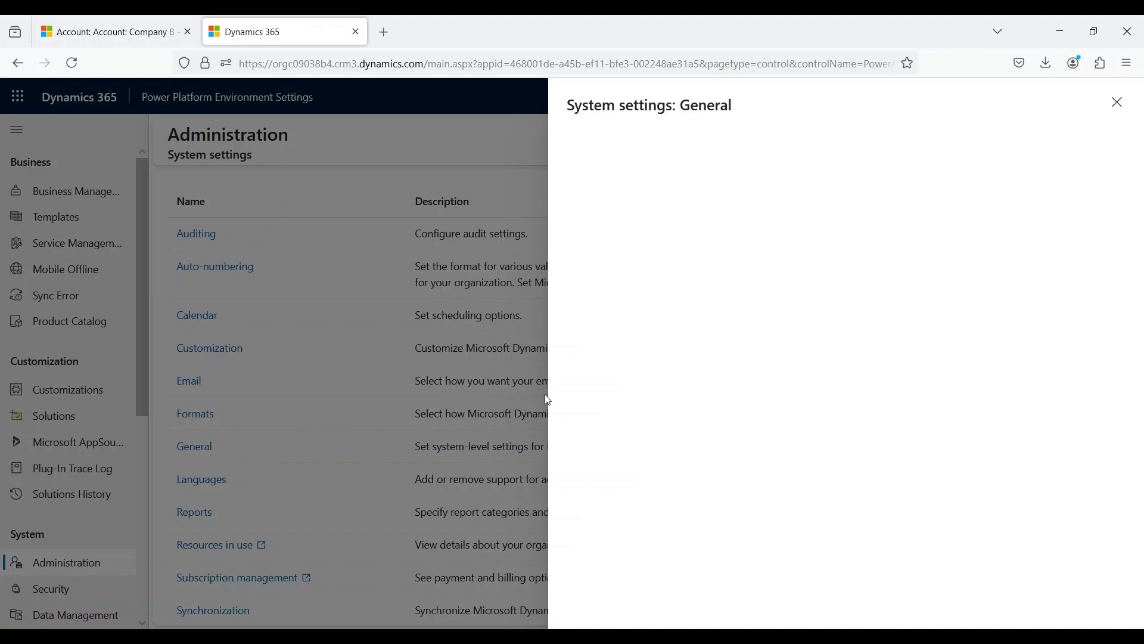
scroll(739, 506, down, 1)
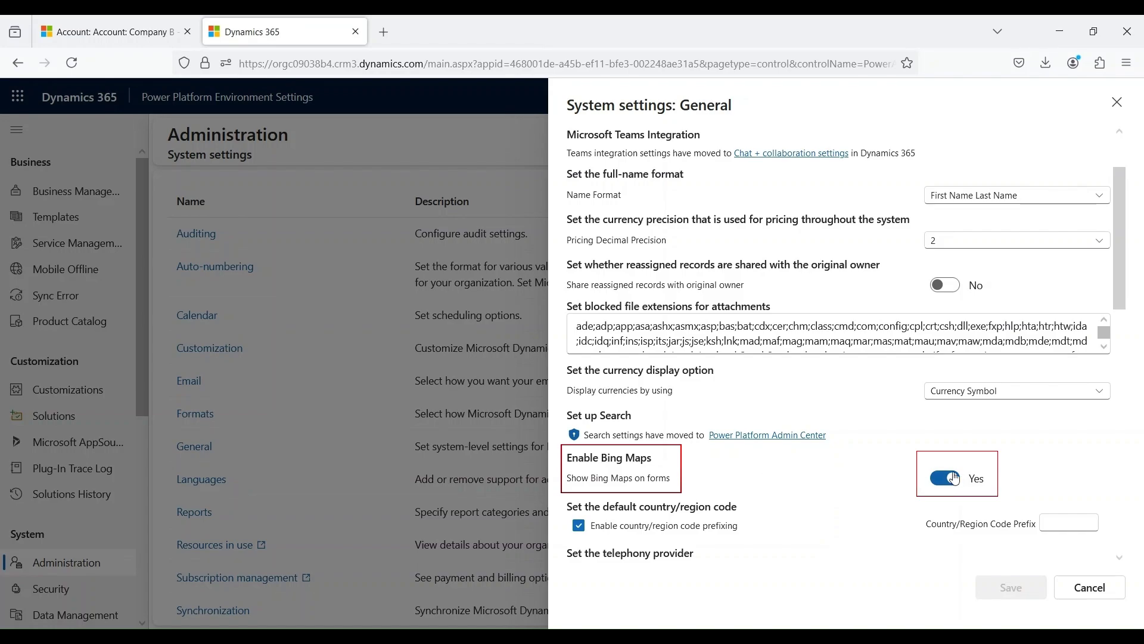
click(1117, 102)
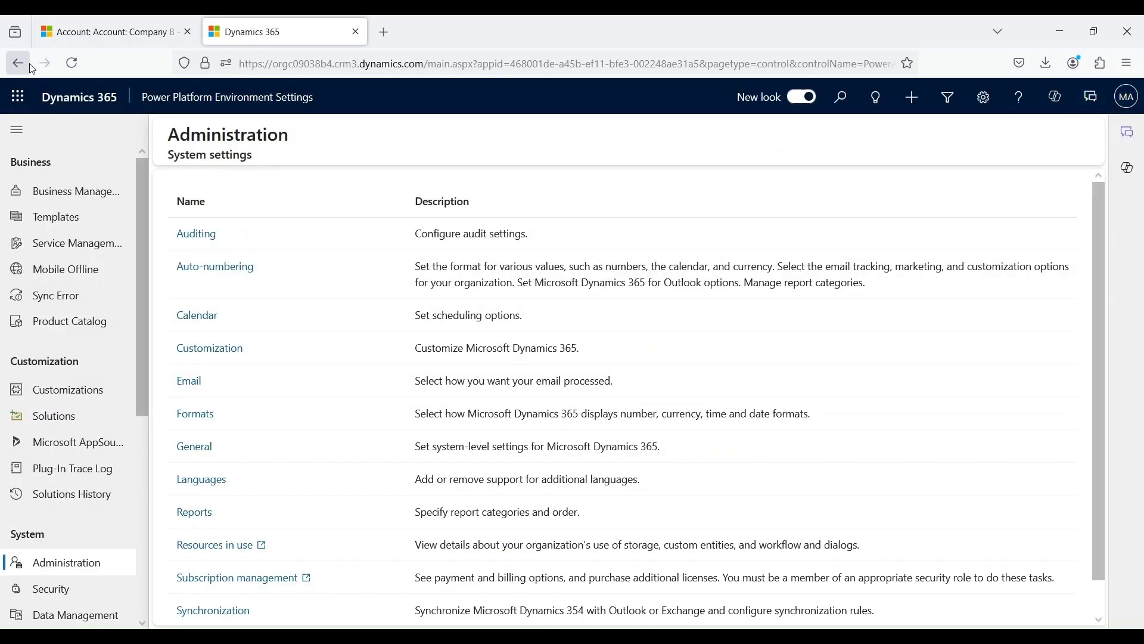
click(108, 35)
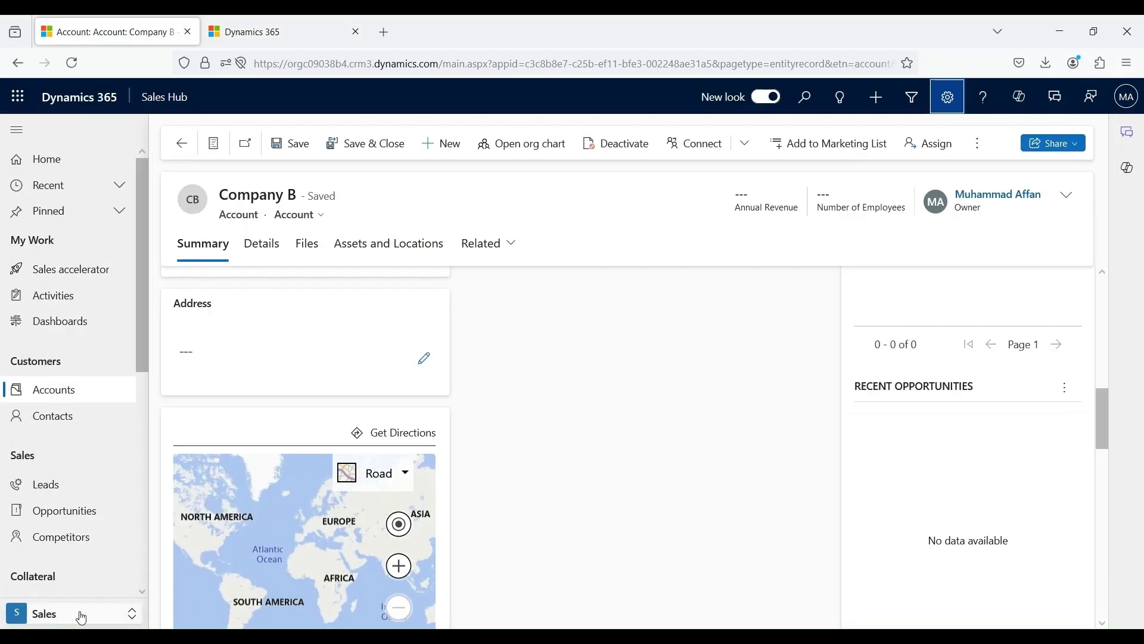
Check Enable address suggestions under App Settings > Productivity tools, then reopen Company B from Recent
click(131, 615)
click(94, 510)
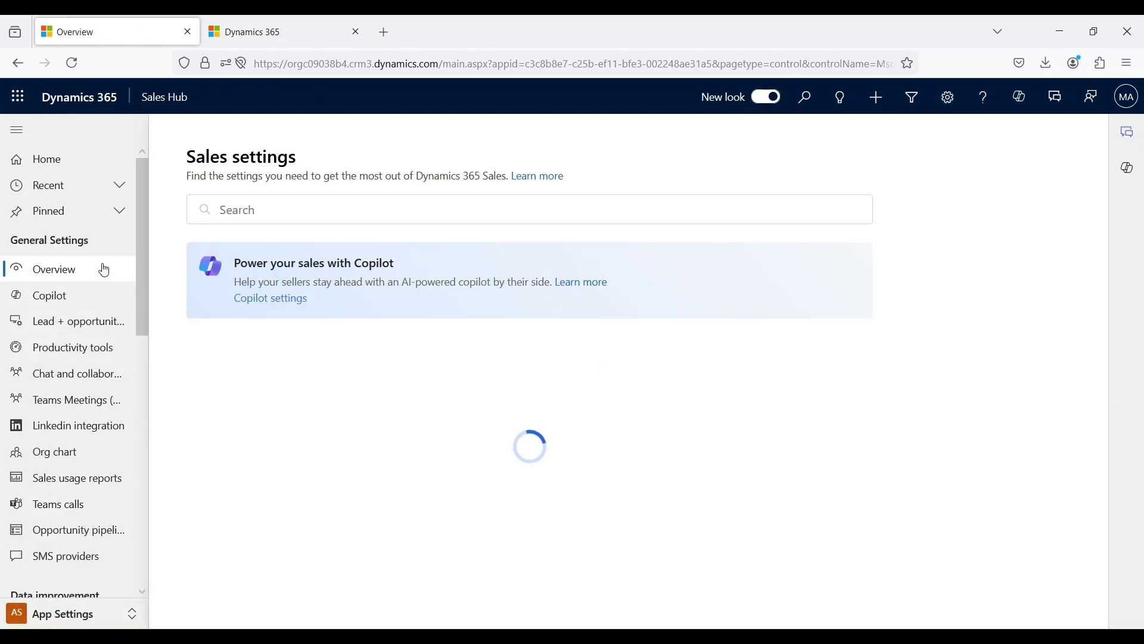
click(100, 352)
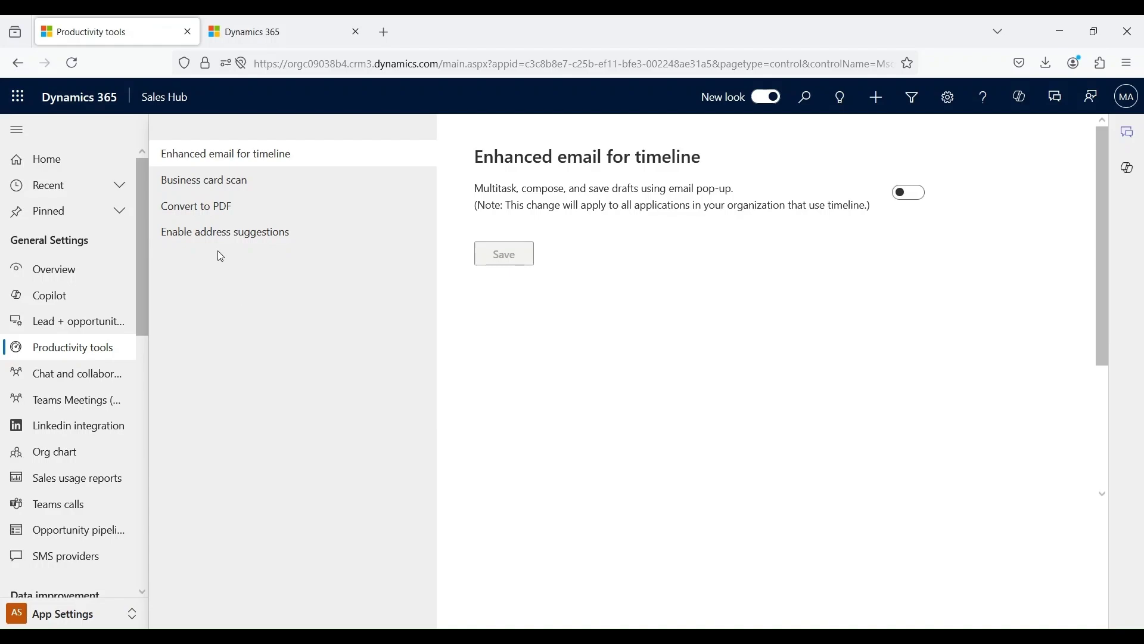
click(199, 242)
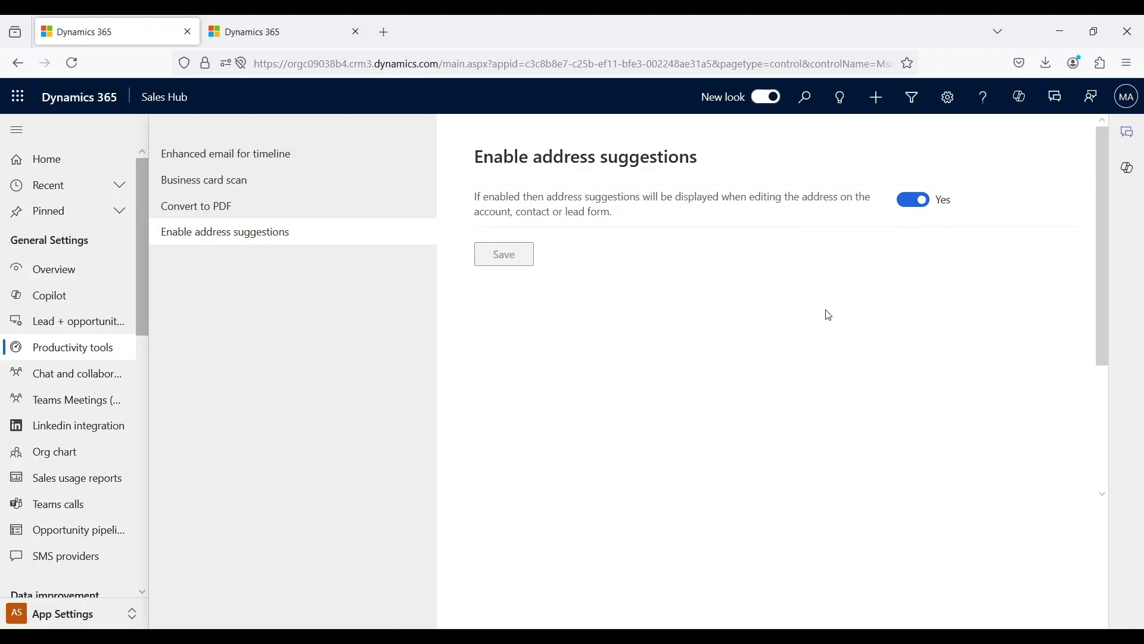
click(113, 190)
click(63, 212)
Scroll Company B's record and bring up the Timeline's add-activity list
scroll(484, 415, down, 1)
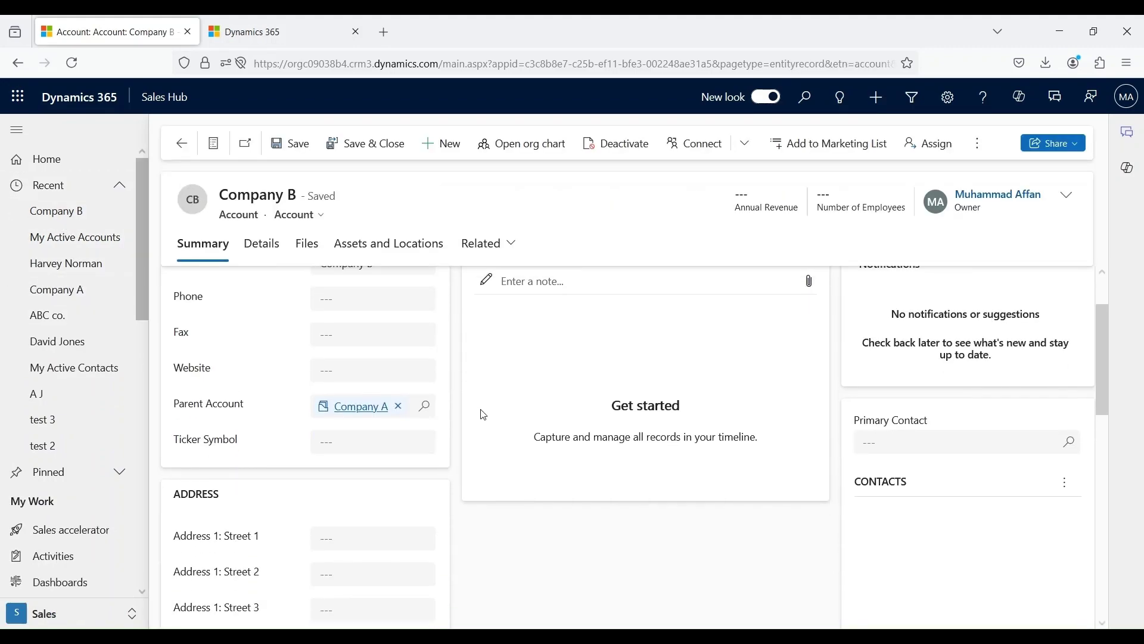
scroll(484, 415, up, 1)
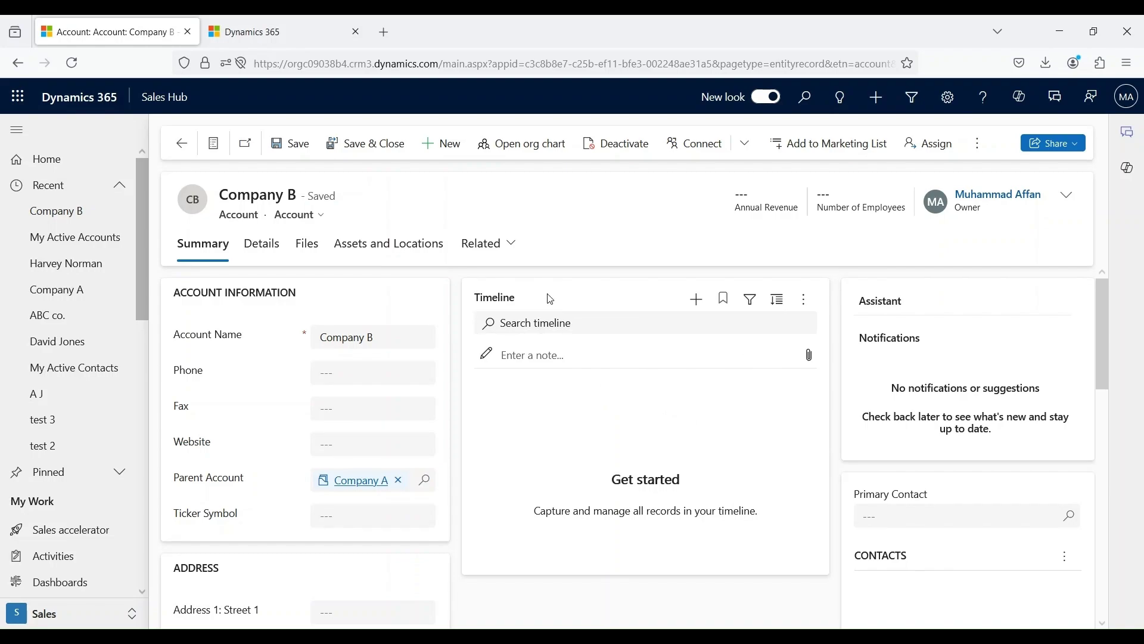
click(696, 304)
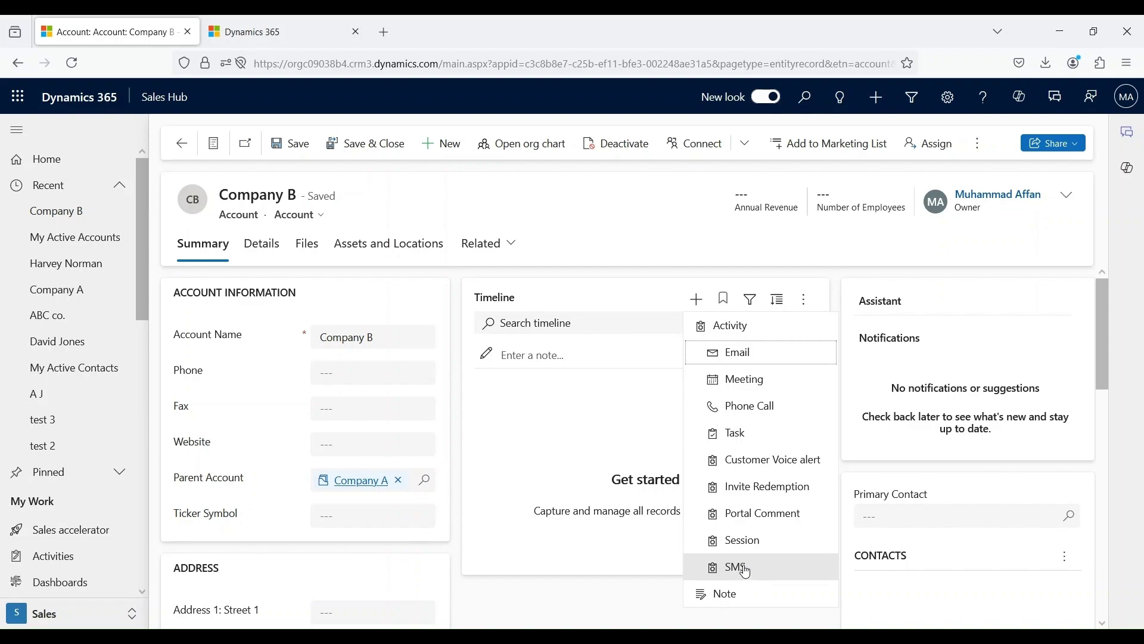
Create an Email on Company B's timeline with subject 'test' and save & close it
click(759, 352)
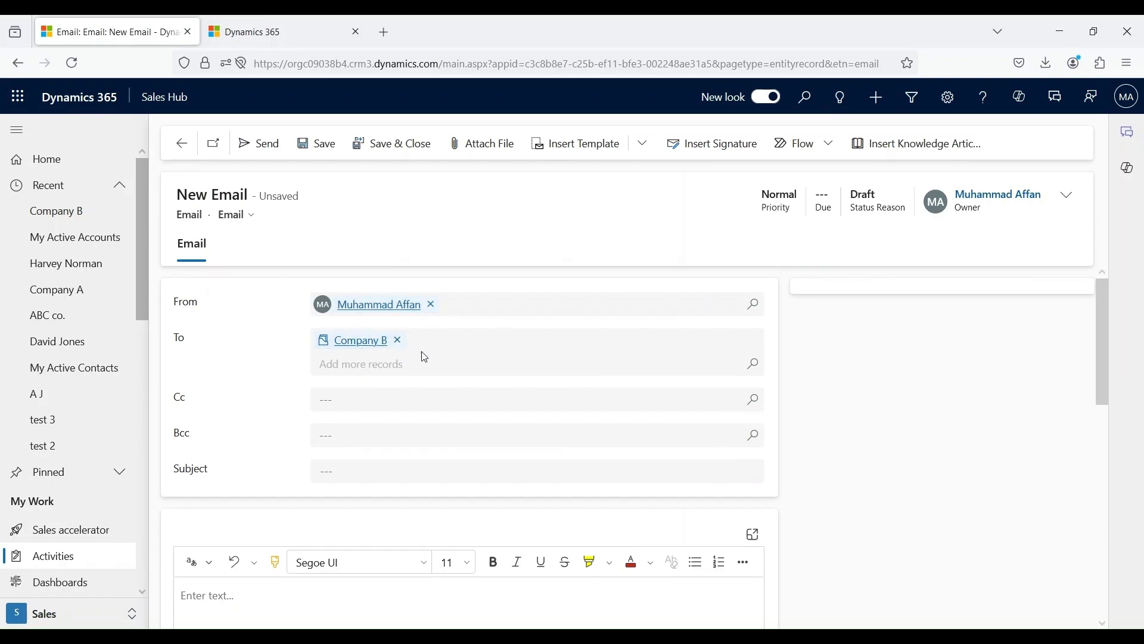
click(370, 472)
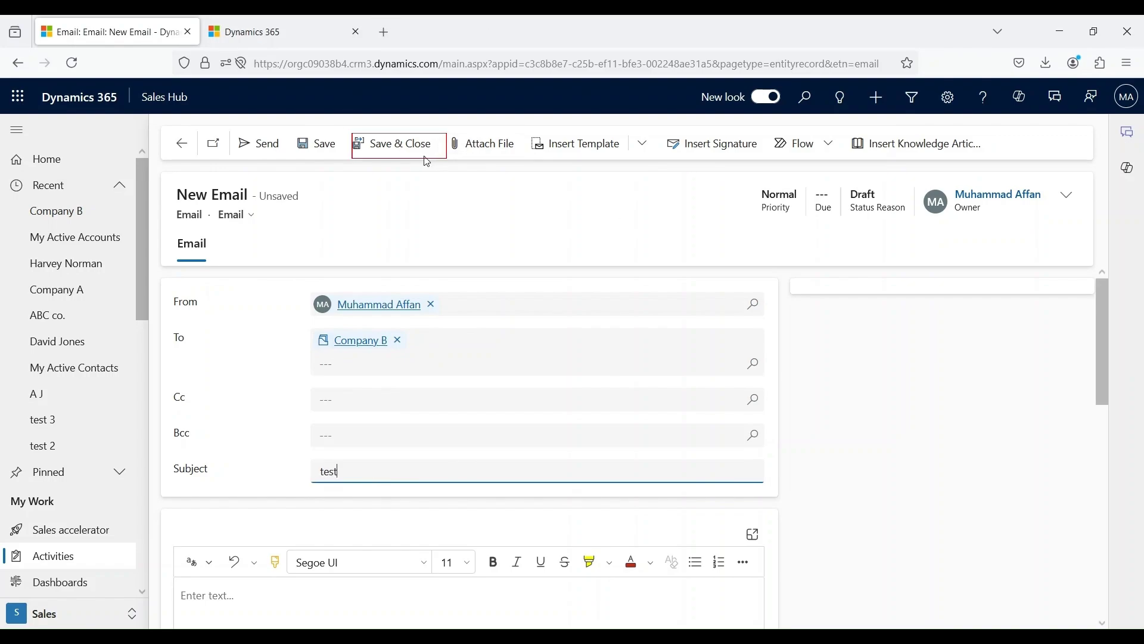
click(392, 144)
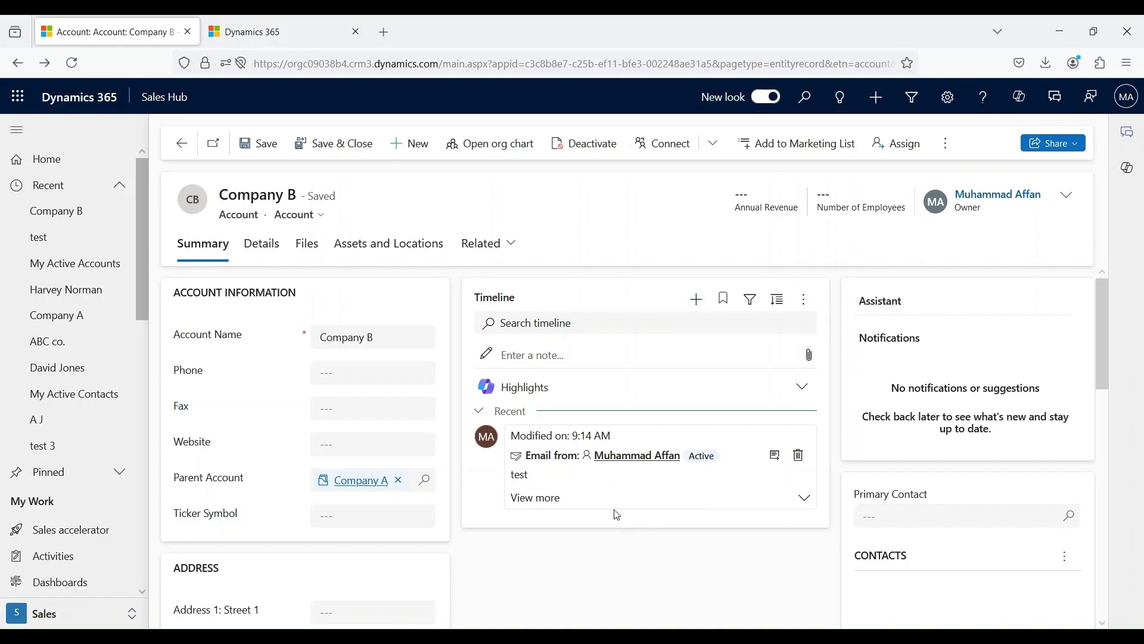
Leave the Company B form and return to the App Settings address suggestions page
scroll(587, 552, down, 2)
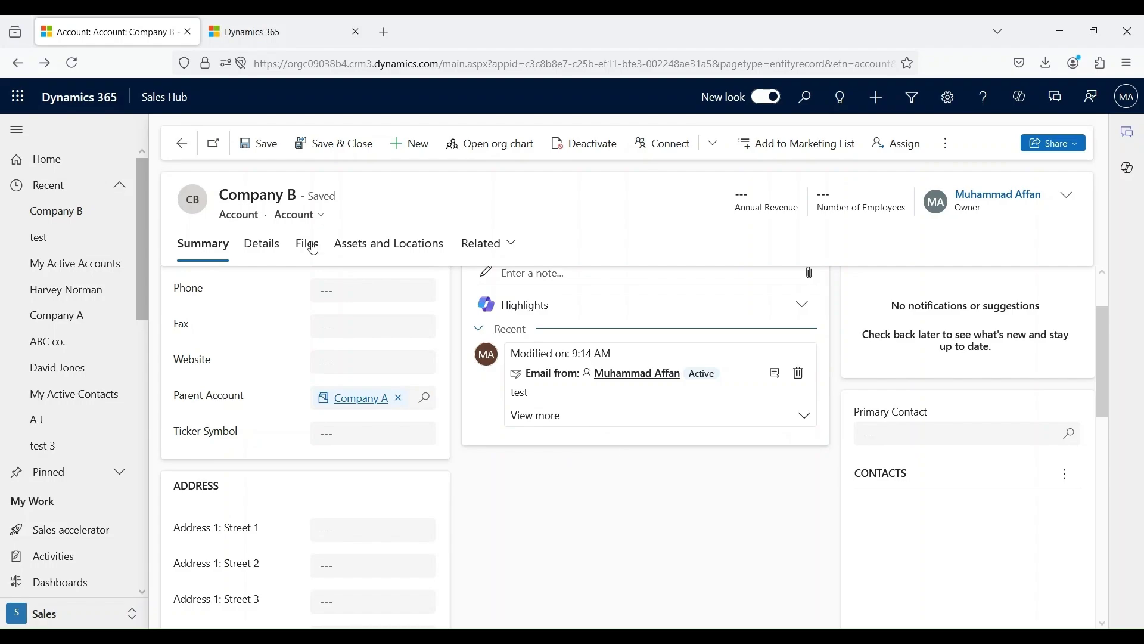
scroll(168, 279, up, 1)
scroll(168, 278, up, 1)
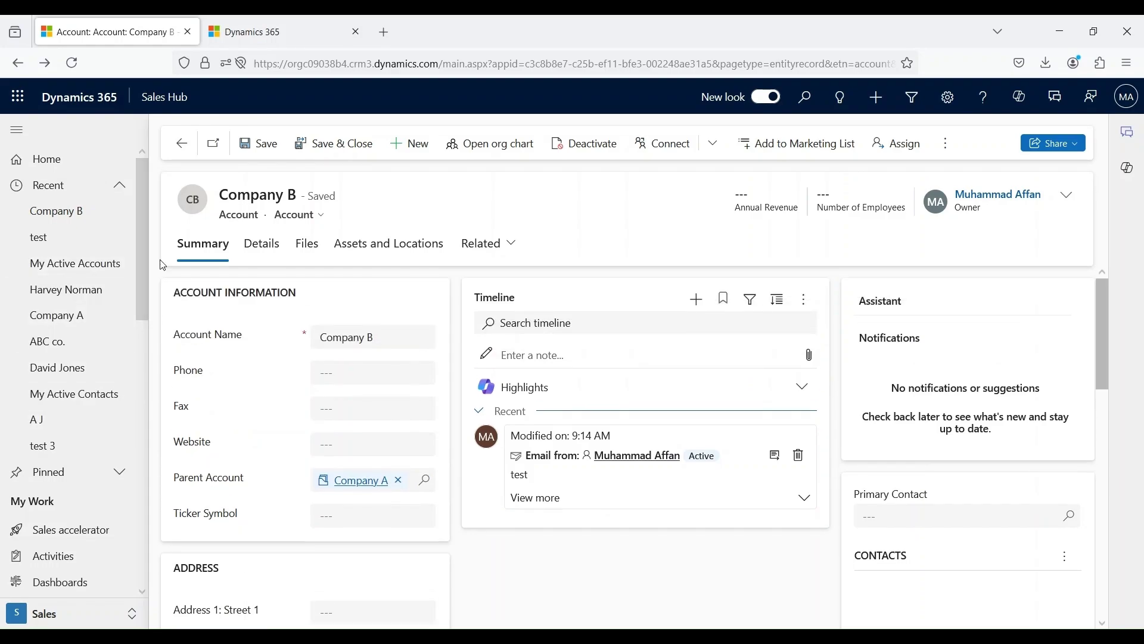
click(182, 143)
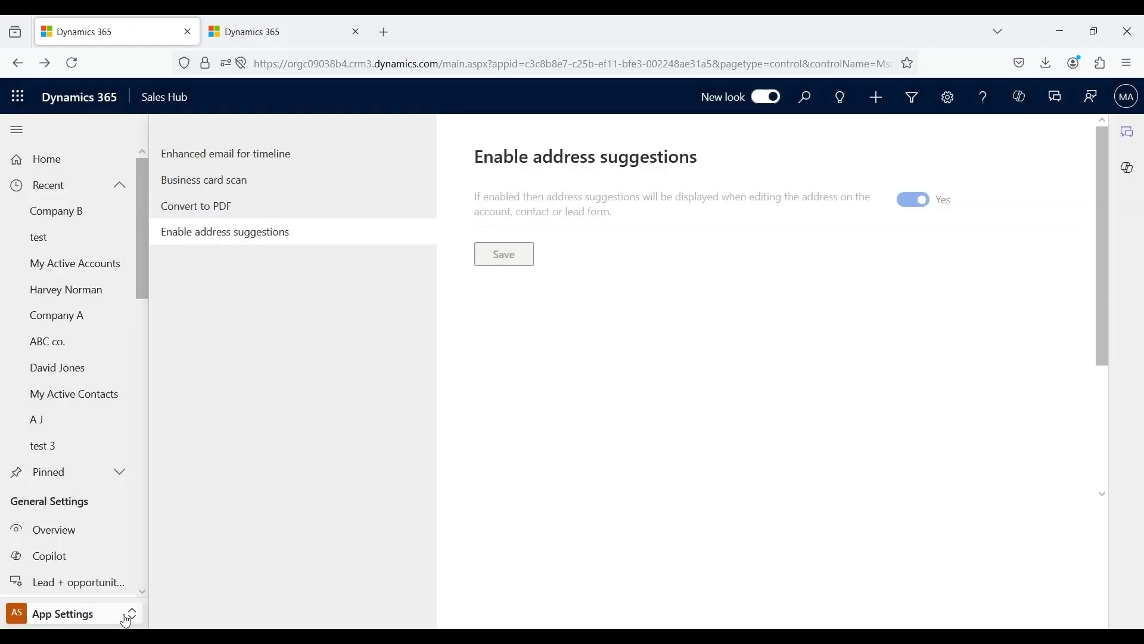
Switch to the Sales area and open the My Active Accounts list
click(127, 614)
click(101, 486)
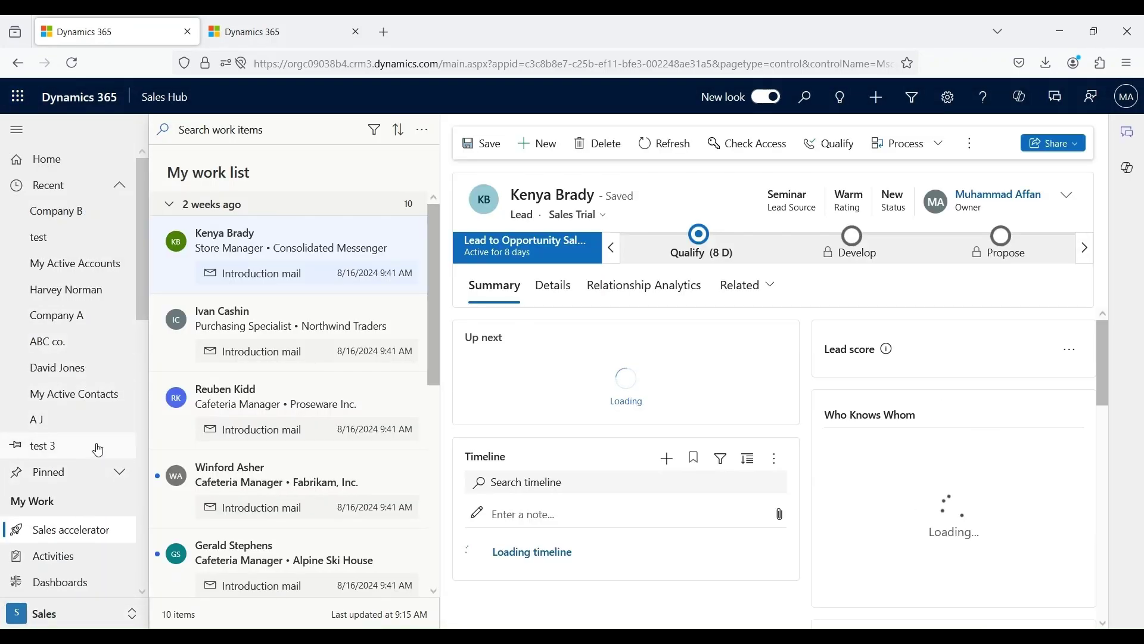
scroll(87, 459, down, 3)
click(82, 486)
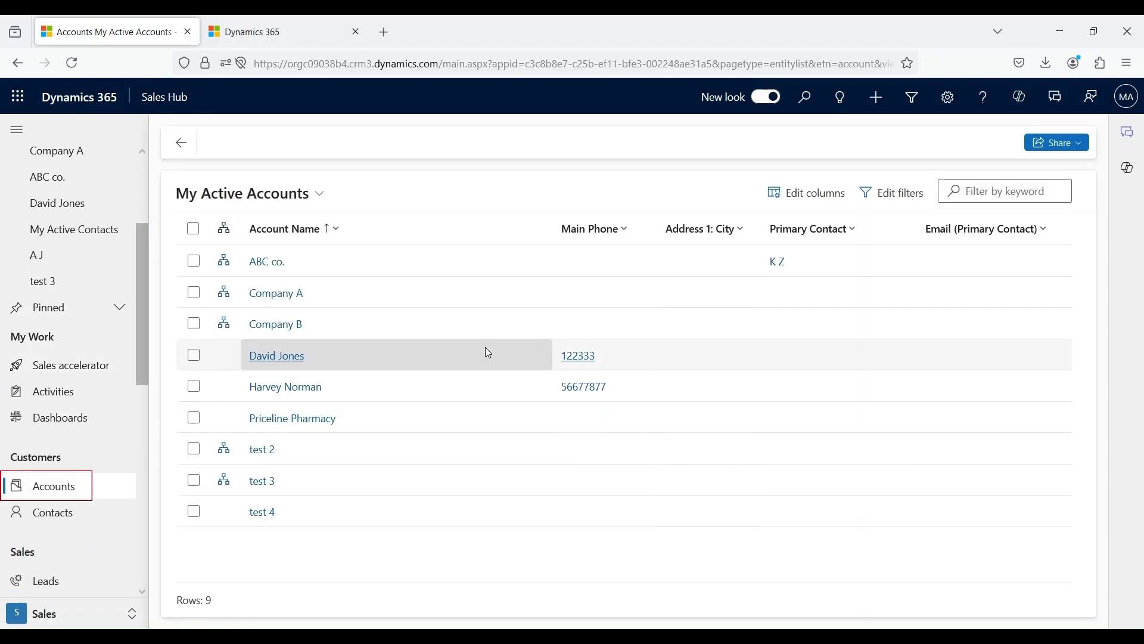
Download the Account Excel template for the My Active Accounts view
click(935, 143)
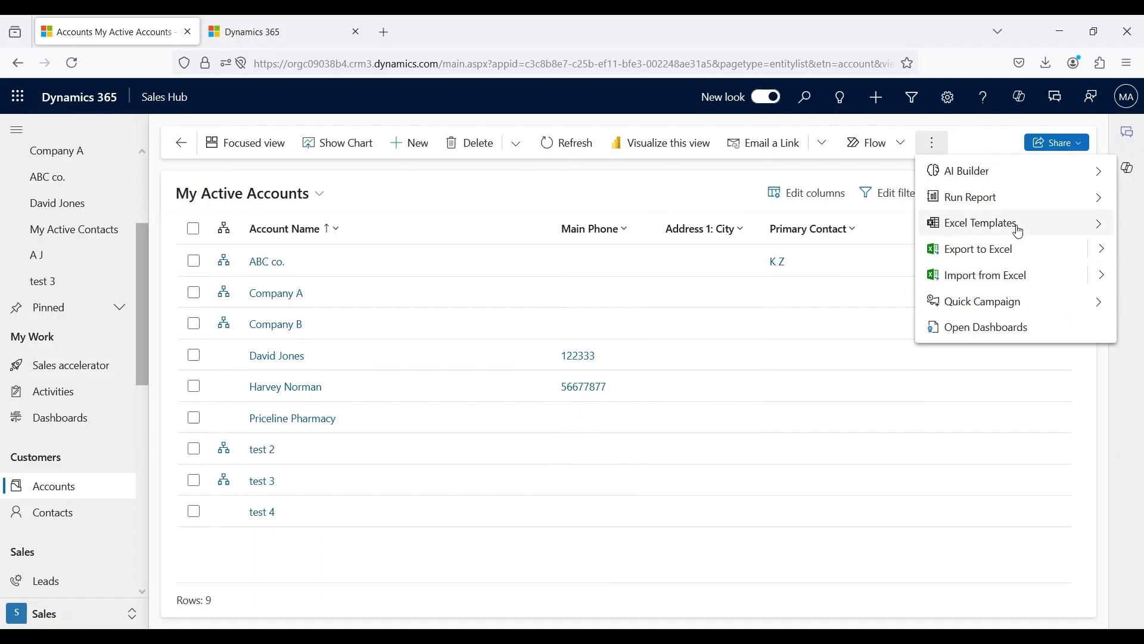
click(1098, 224)
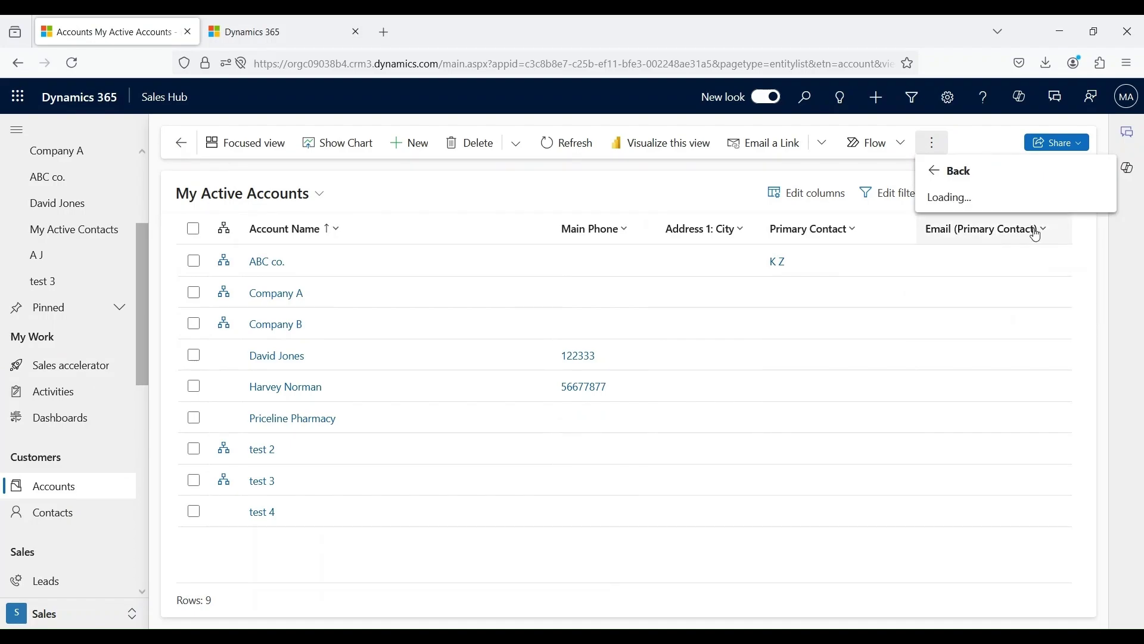
click(1020, 235)
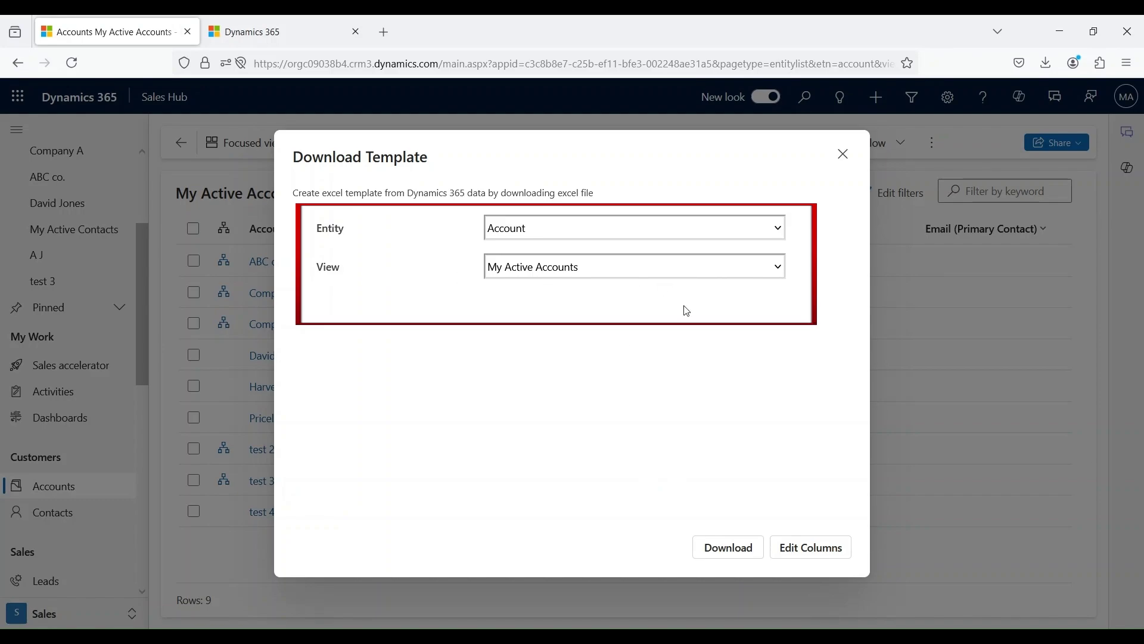
click(730, 551)
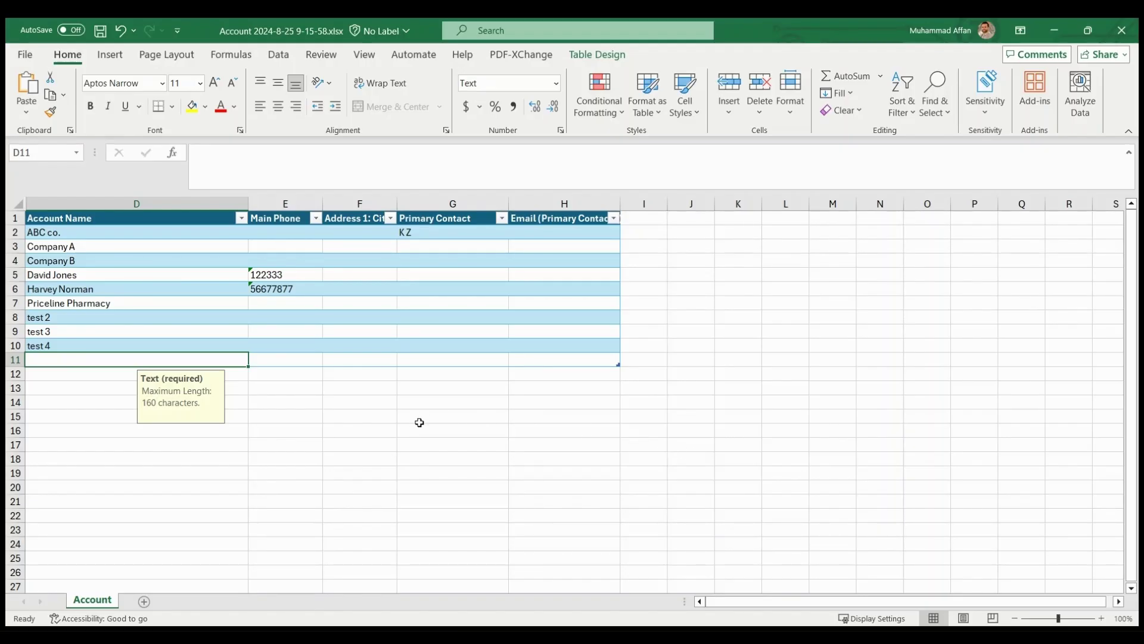
Enter 'Company C' as a new account name in cell D11, save the workbook, and return to the browser
click(96, 414)
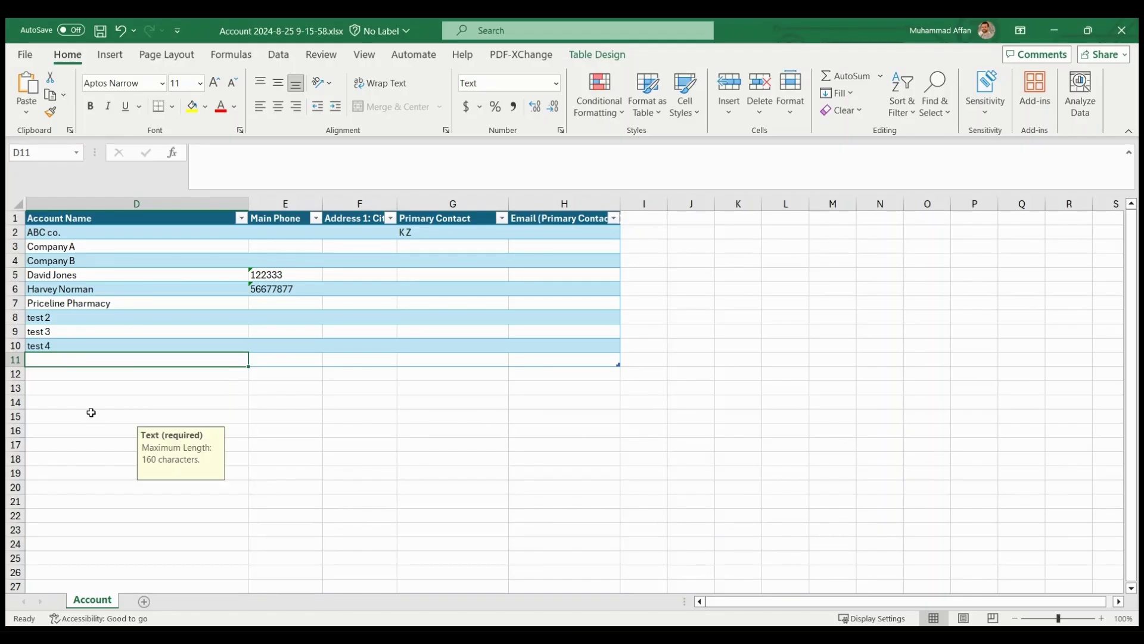
click(151, 367)
click(151, 360)
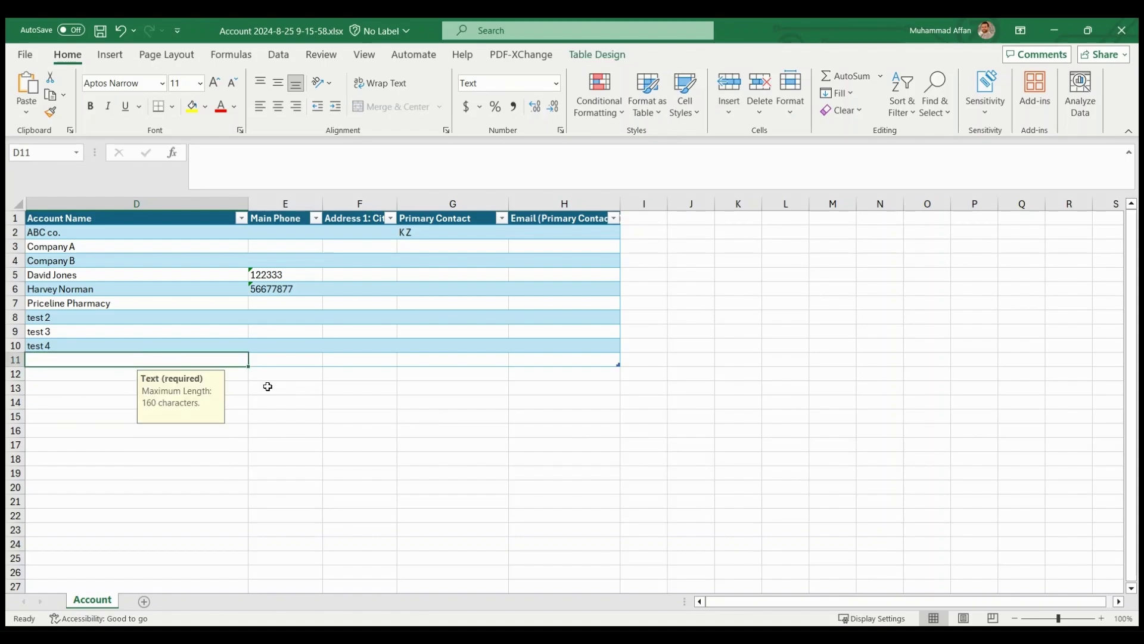
text(Company C)
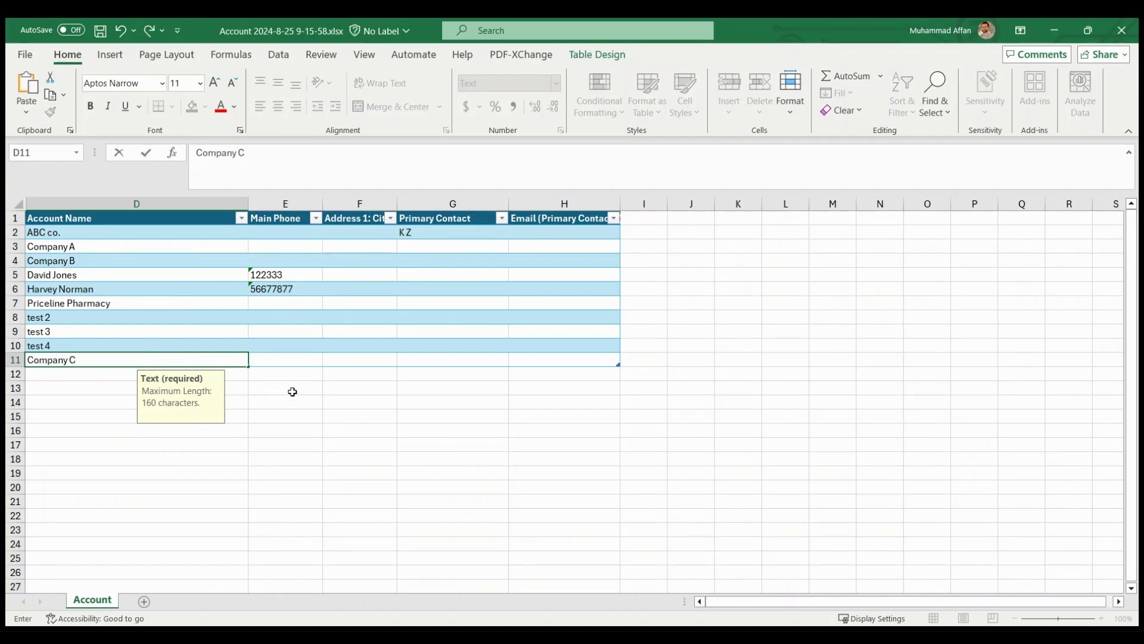
click(293, 393)
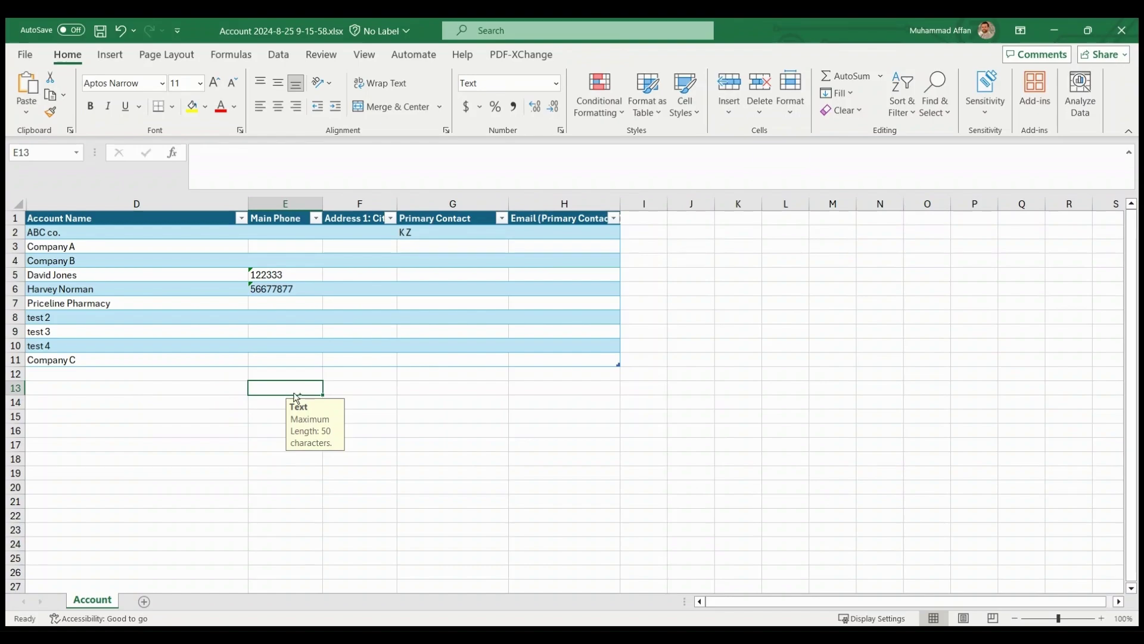
key(ctrl+s)
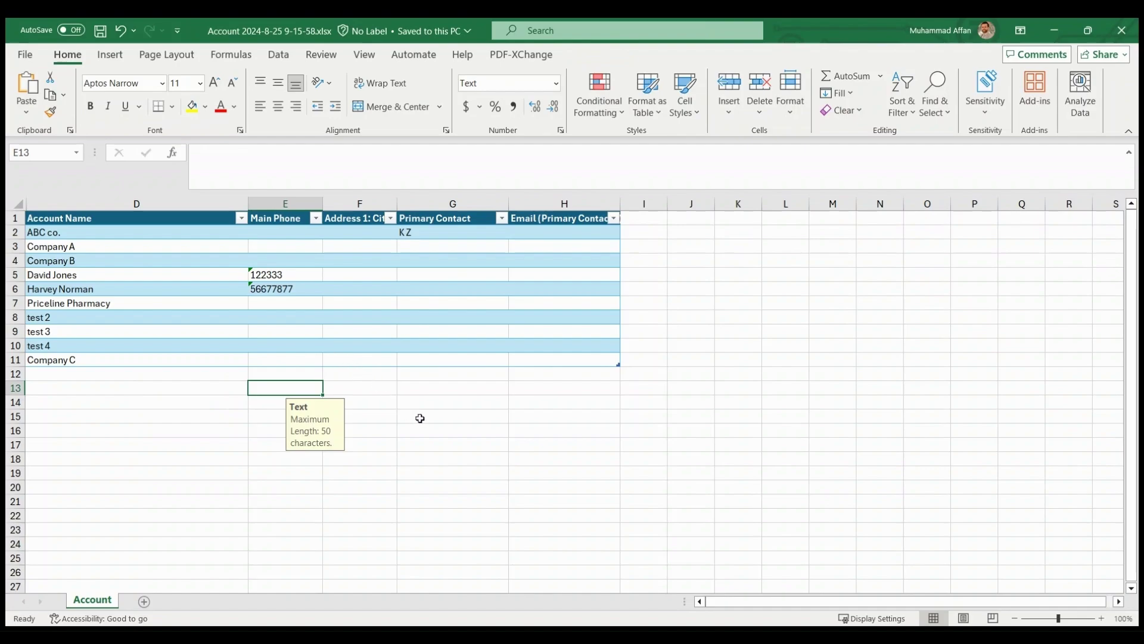
key(alt+Tab)
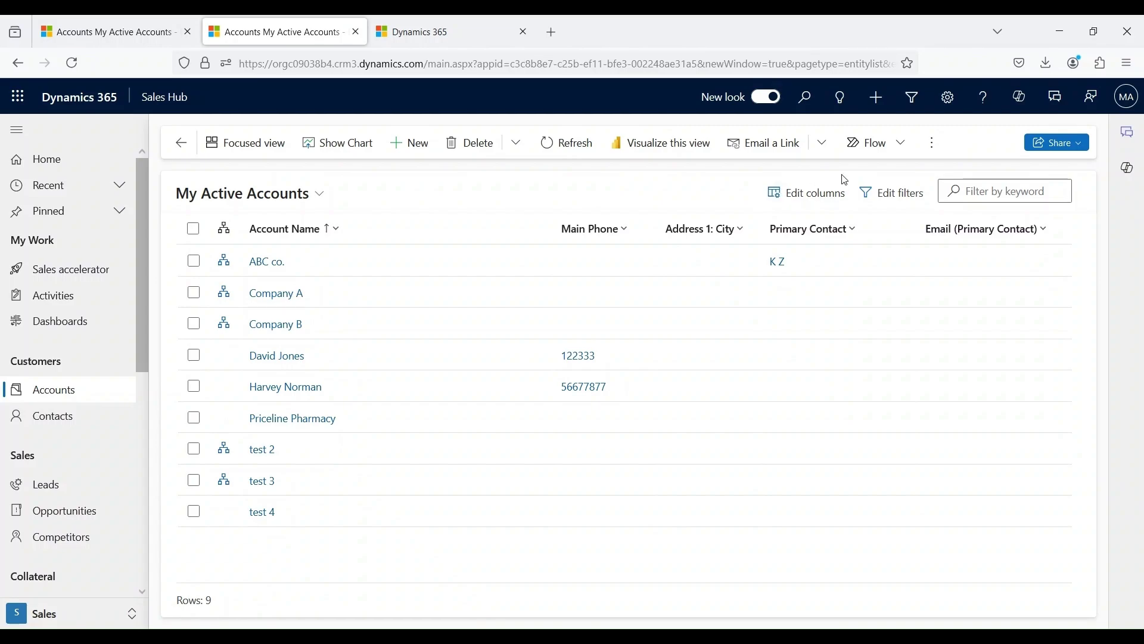
click(932, 143)
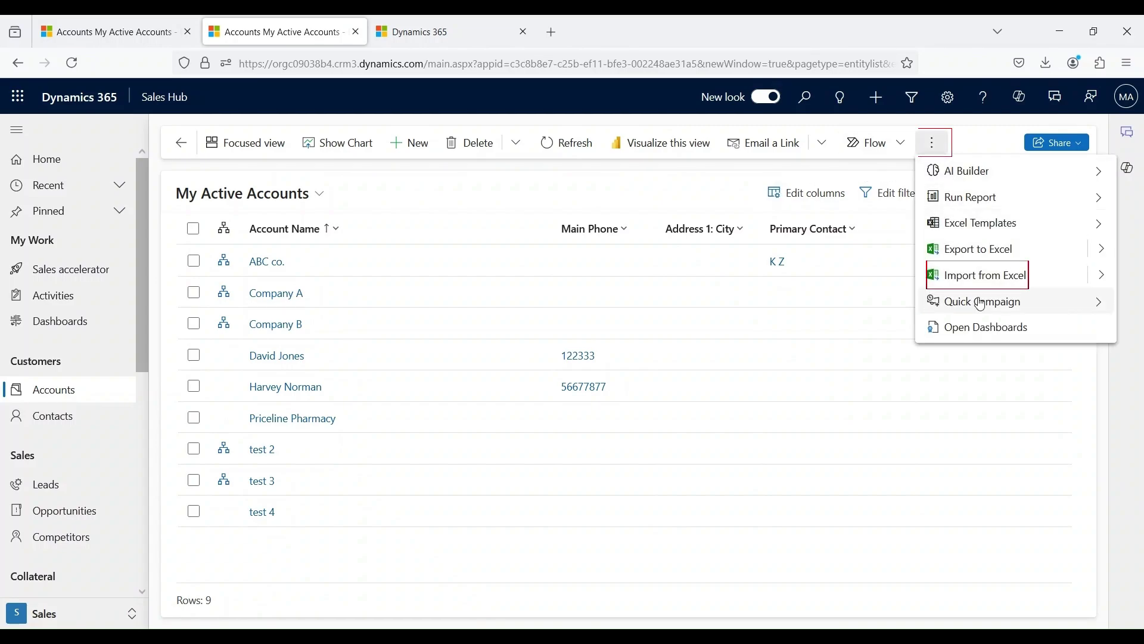
click(994, 282)
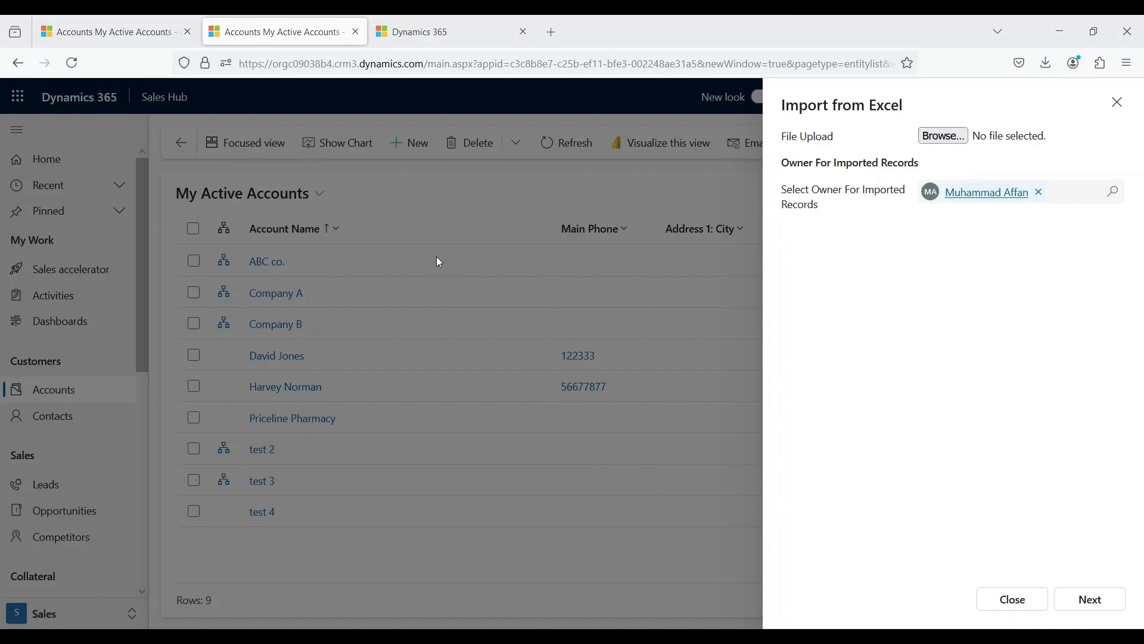
click(1095, 602)
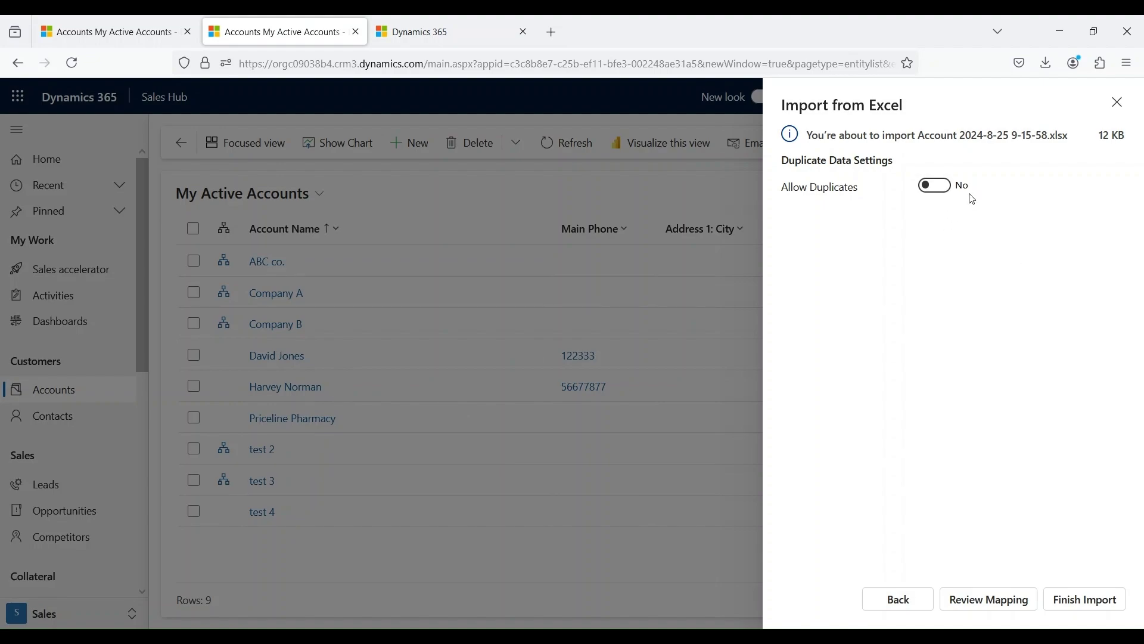
click(1021, 605)
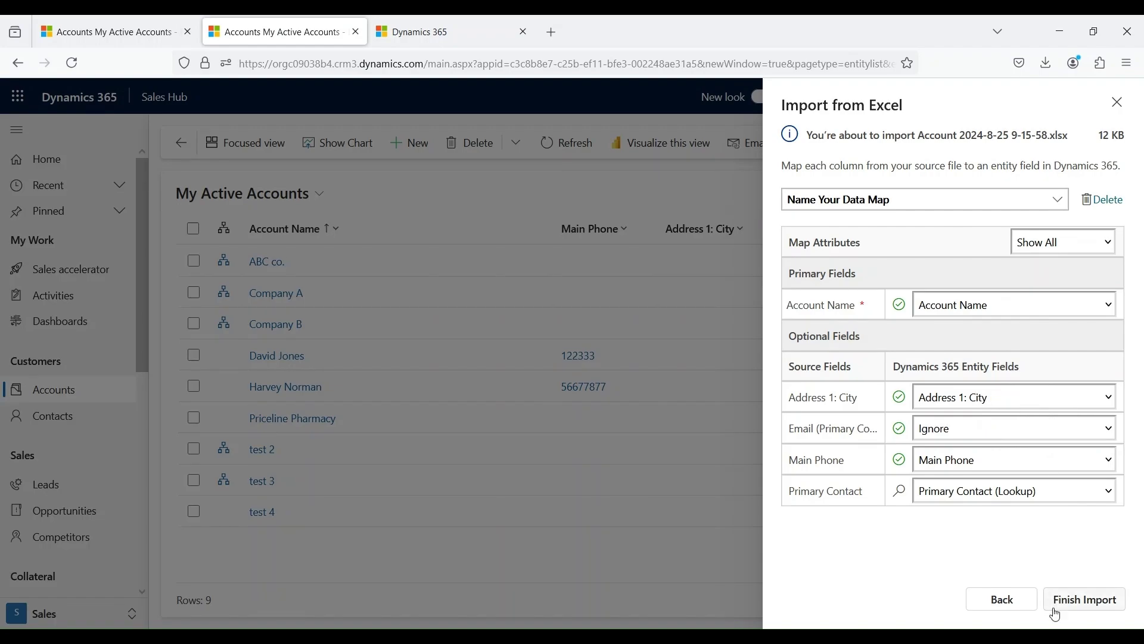
click(1089, 599)
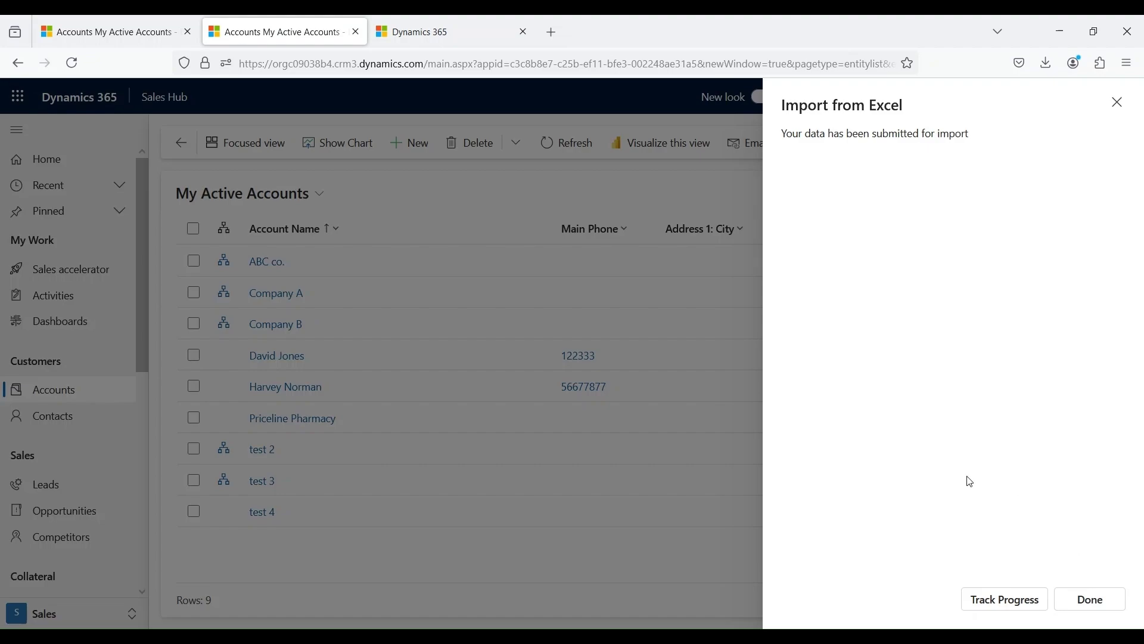
Track the import and refresh My Imports until it shows Completed with 1 success
click(1038, 602)
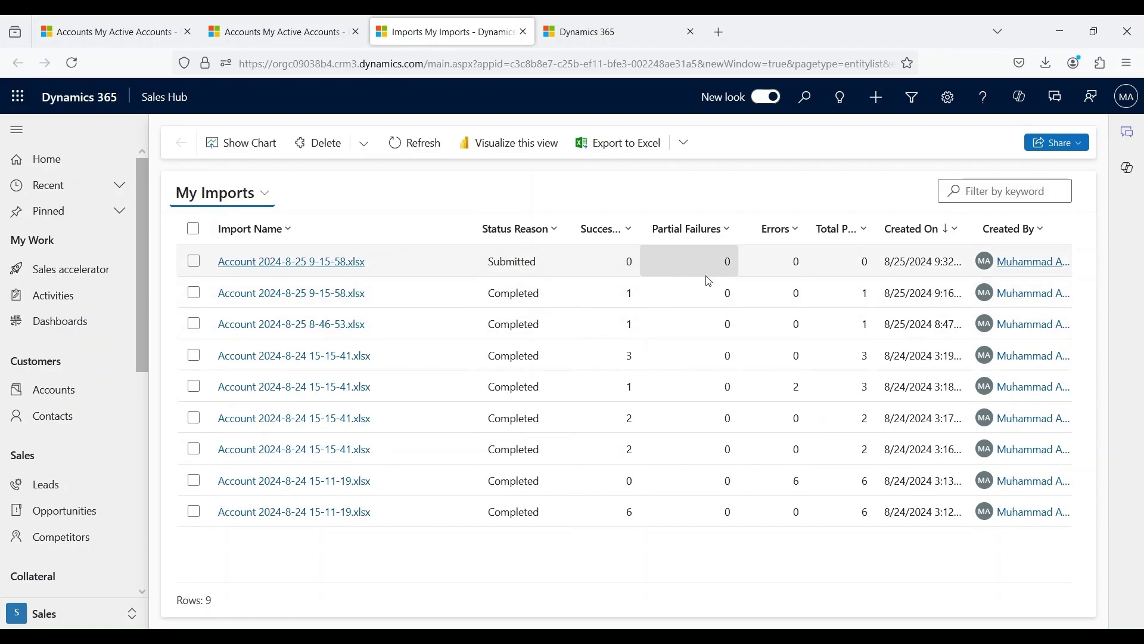
click(71, 62)
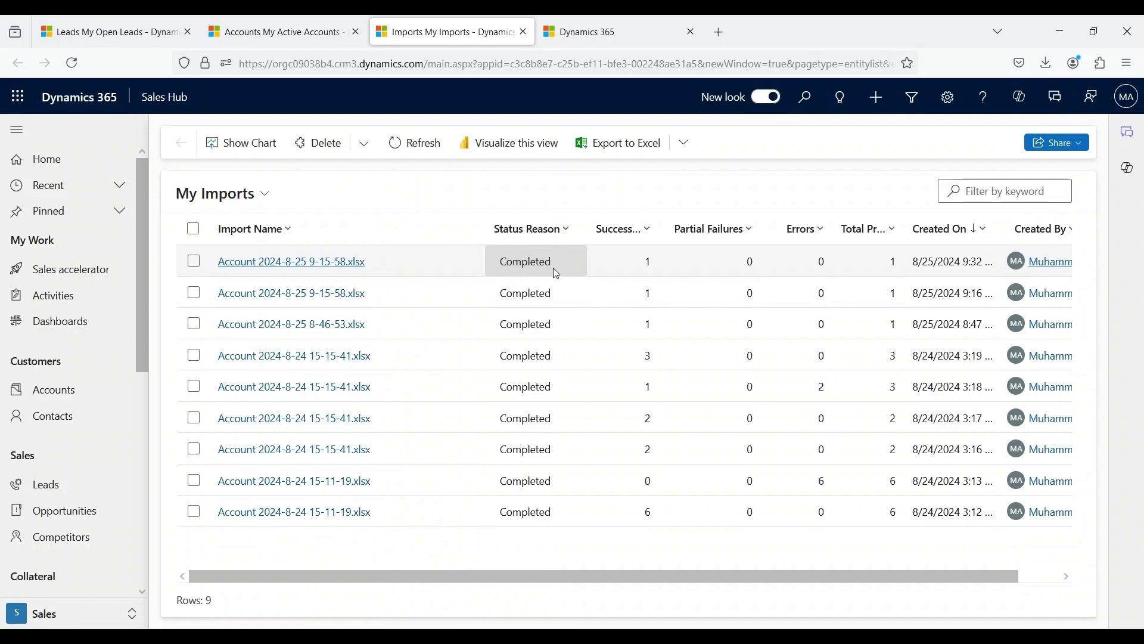
click(298, 32)
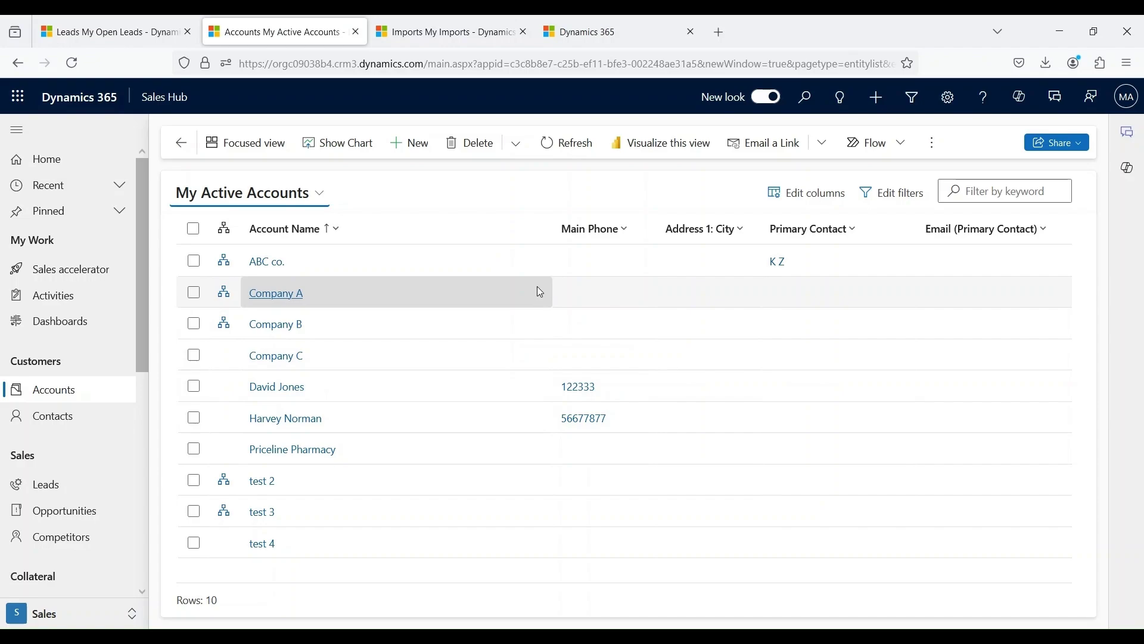
Open the Contacts list and start a new blank contact
click(67, 424)
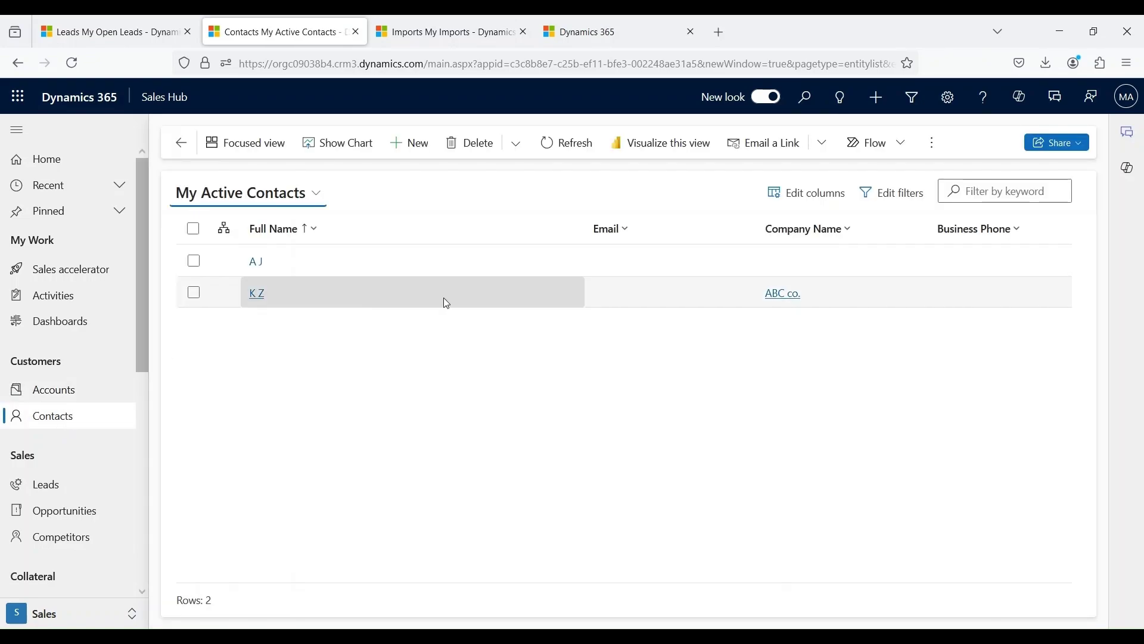
click(418, 146)
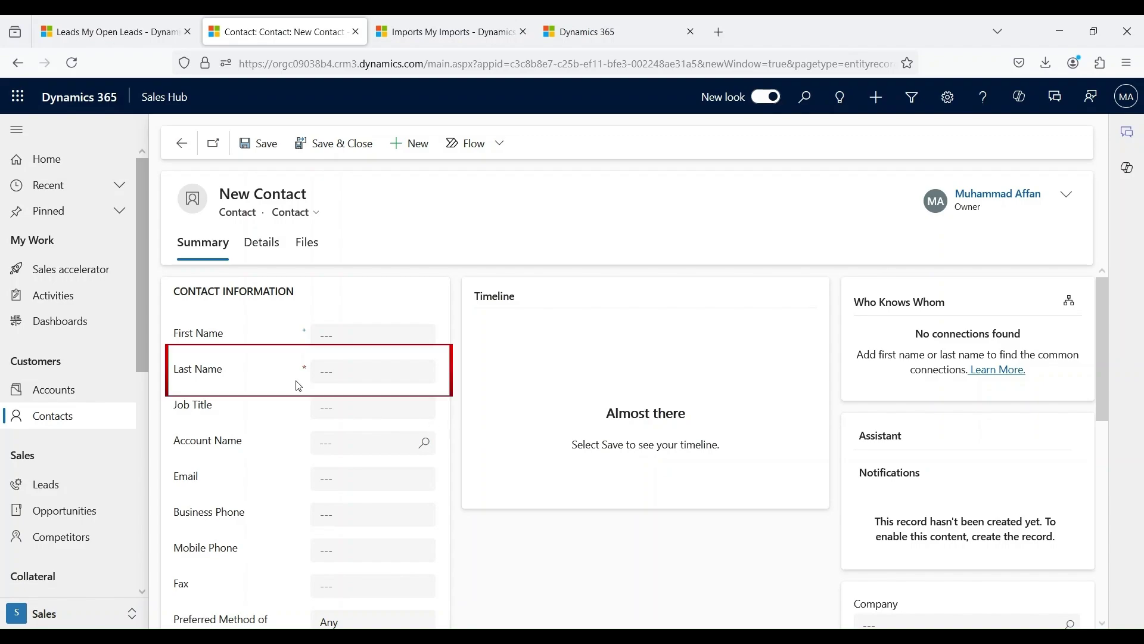
Enter last name 'Contact A', set the Account Name lookup to Company A, and save
click(347, 376)
text(Contact A)
scroll(345, 430, down, 2)
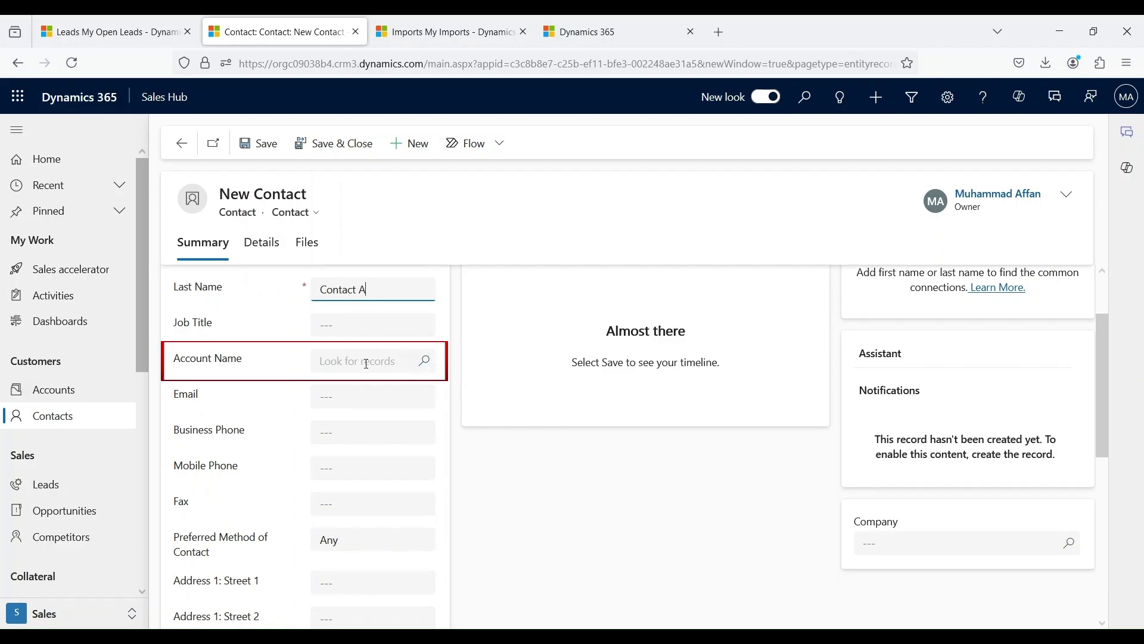
click(433, 362)
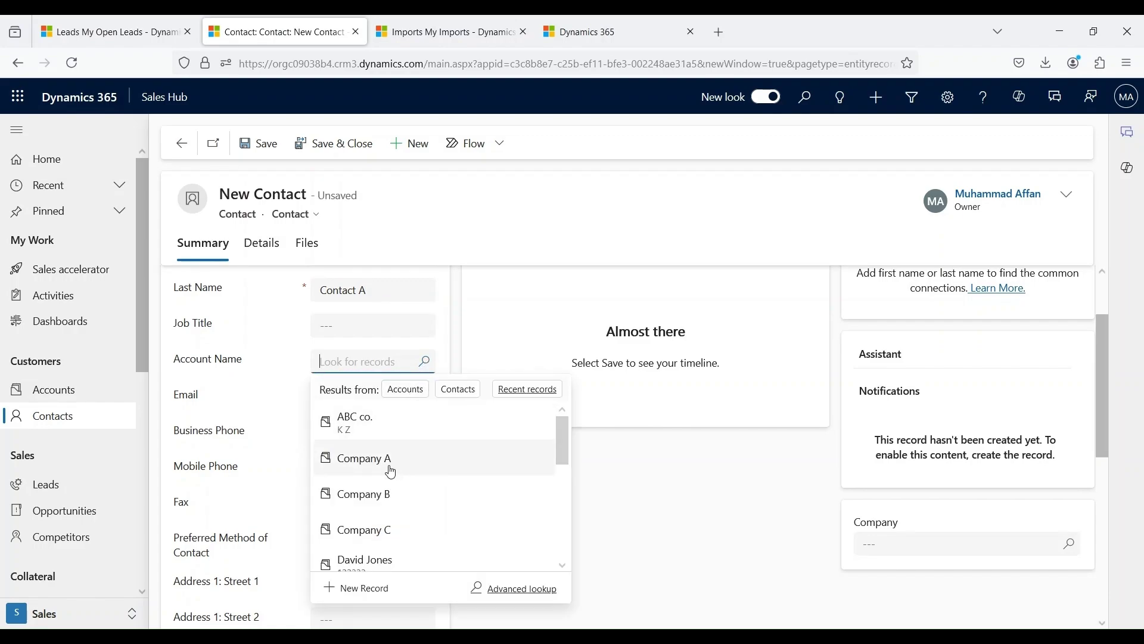
click(398, 465)
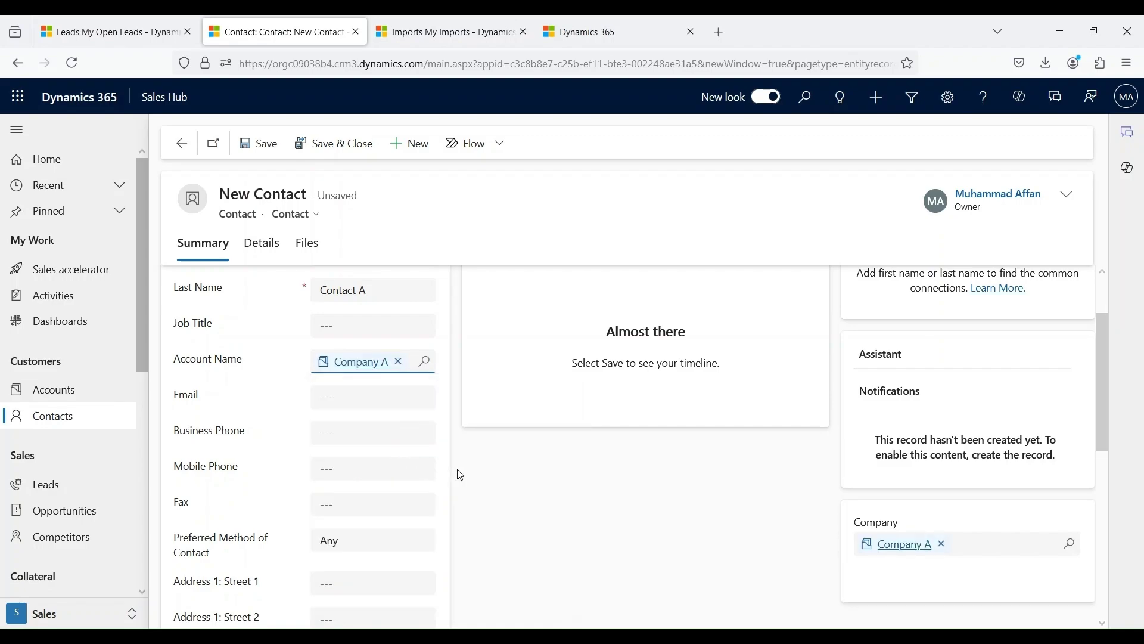
click(261, 144)
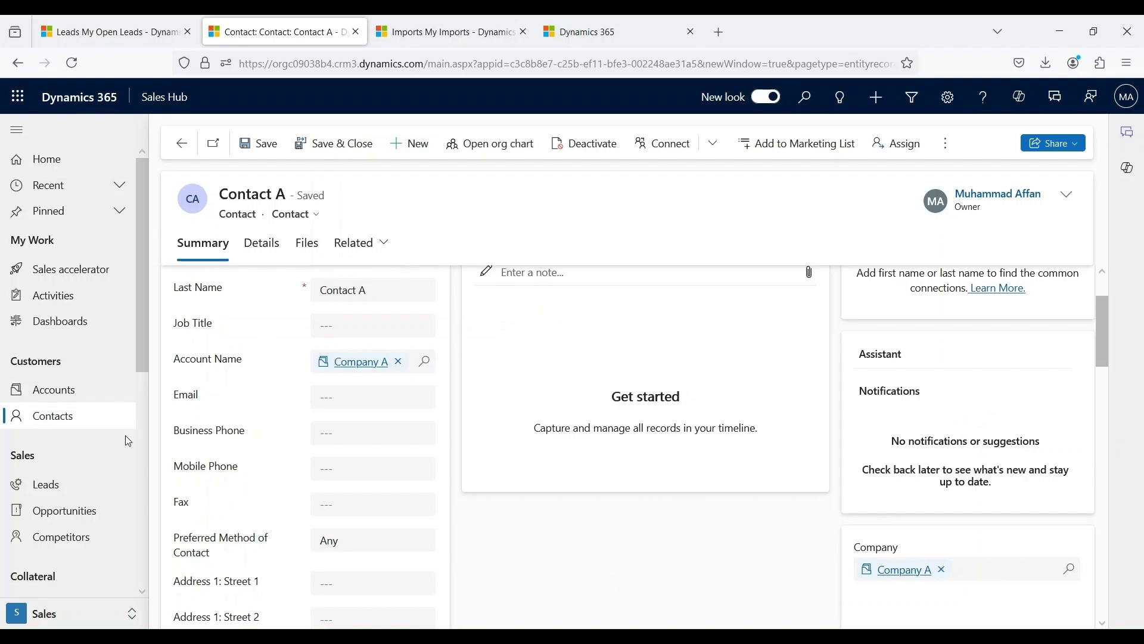
Open the Company A account record from the accounts list
click(90, 395)
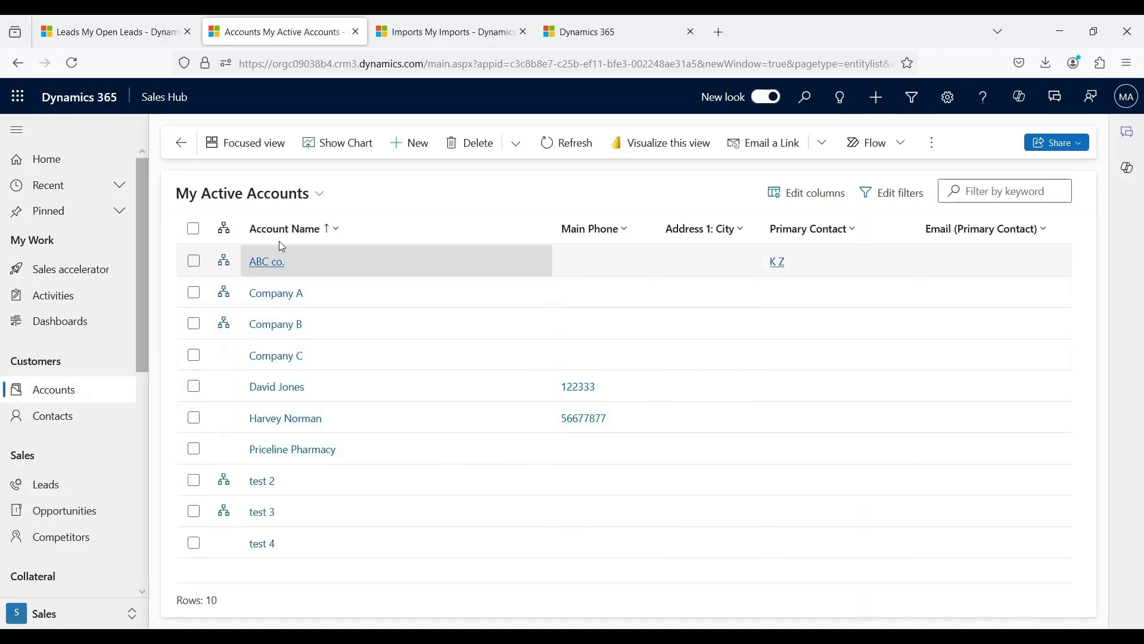
click(288, 295)
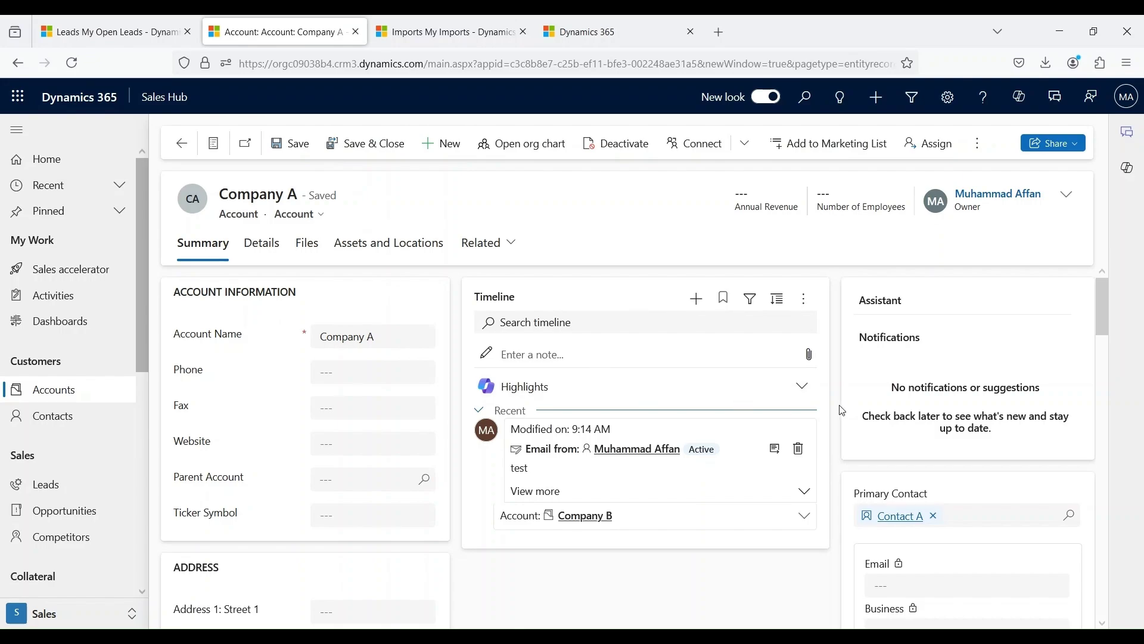
scroll(835, 433, down, 3)
scroll(835, 433, down, 1)
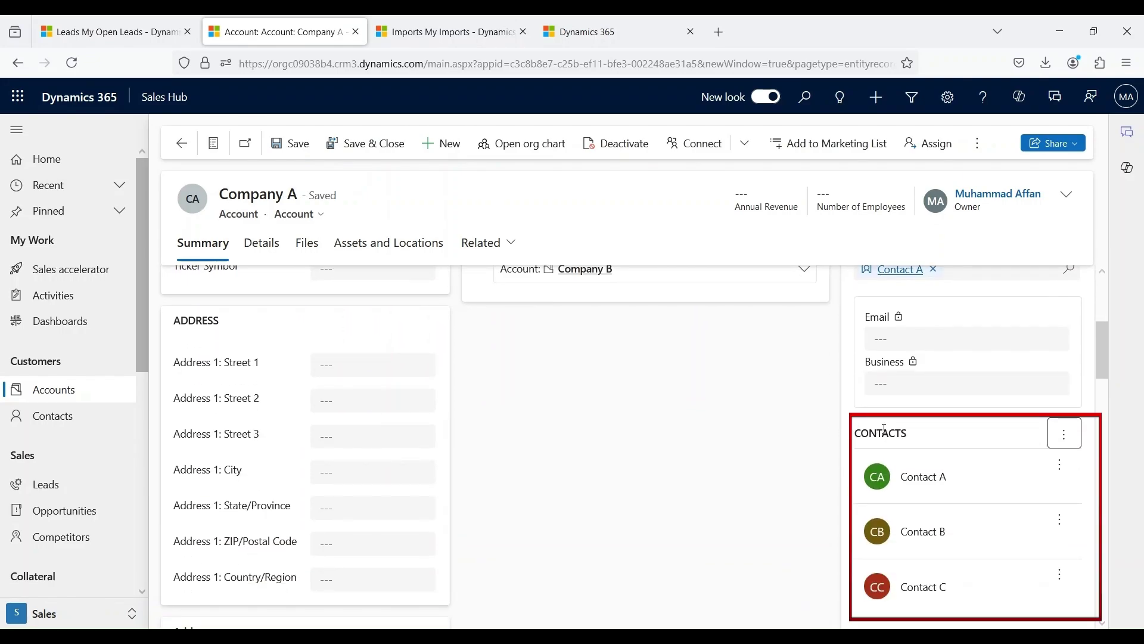
Create contact 'Contact D' from Company A's Contacts subgrid and save and close it
click(1069, 439)
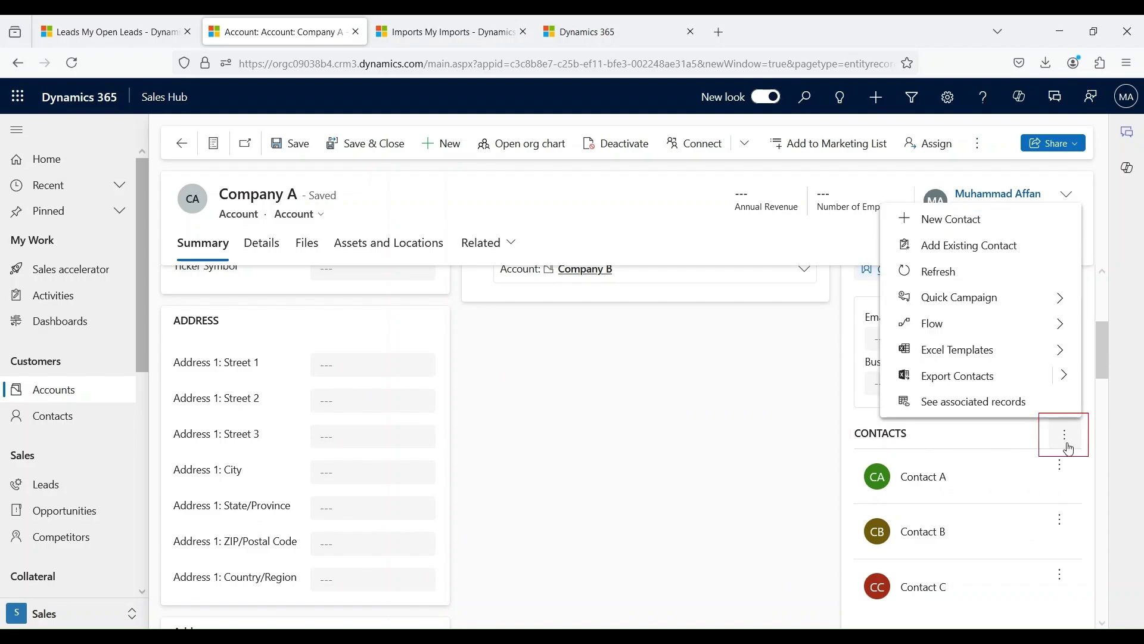
click(979, 220)
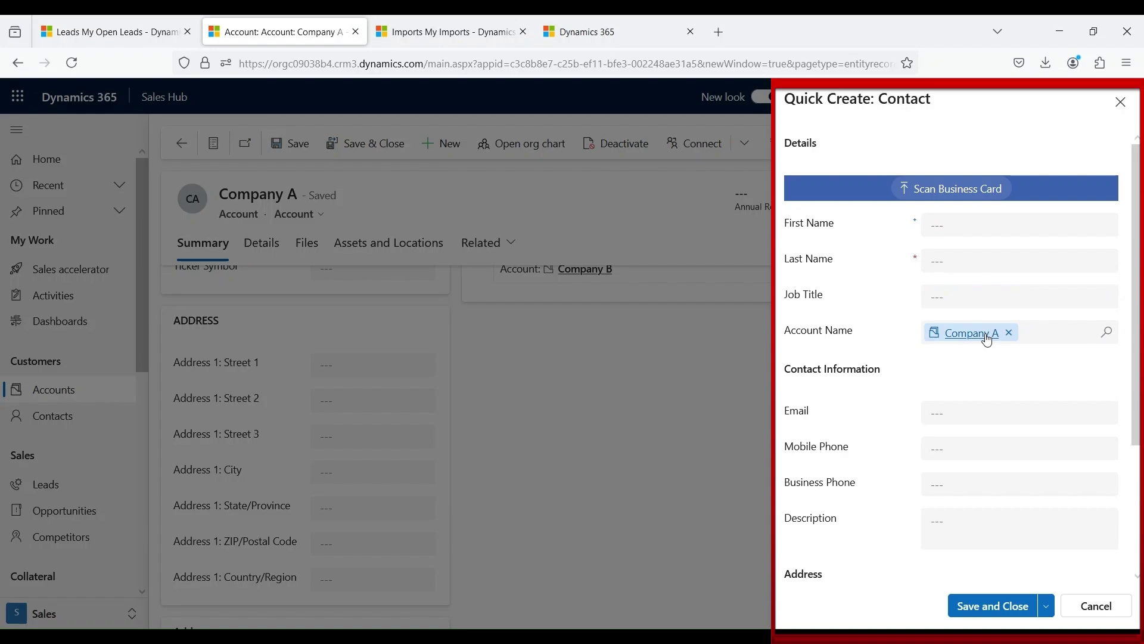
click(976, 259)
text(Contact D)
click(993, 606)
scroll(869, 520, down, 1)
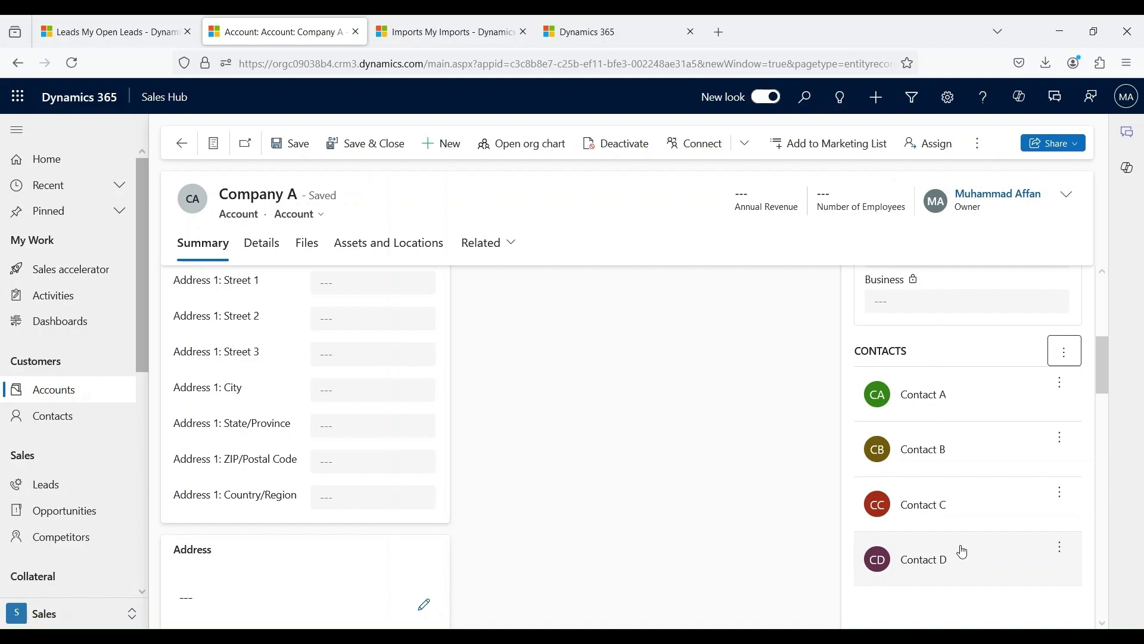
scroll(963, 551, up, 5)
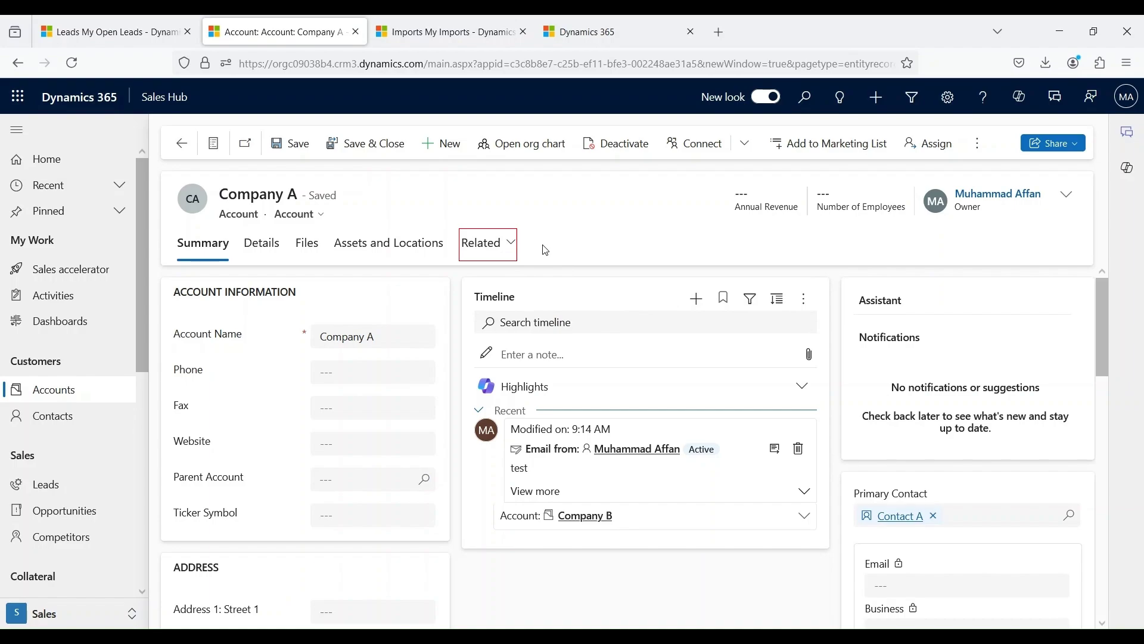
Show Company A's related Contacts, listing Contact A through Contact D
click(512, 248)
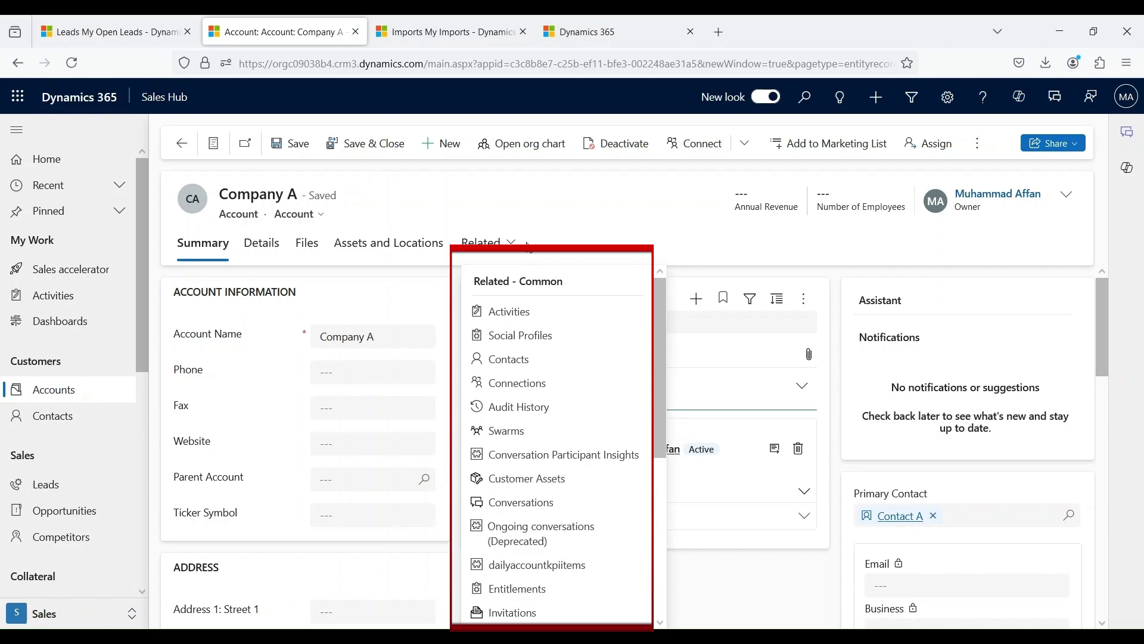
click(532, 360)
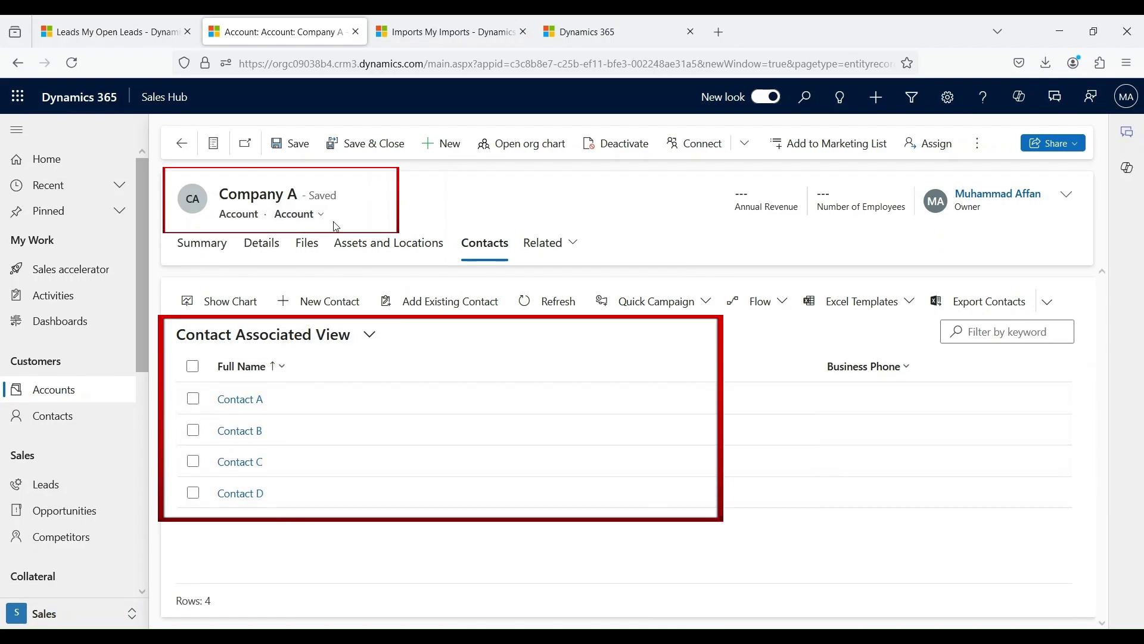
Review Company A's Summary tab, then view its Details tab with billing currency and credit hold
click(219, 253)
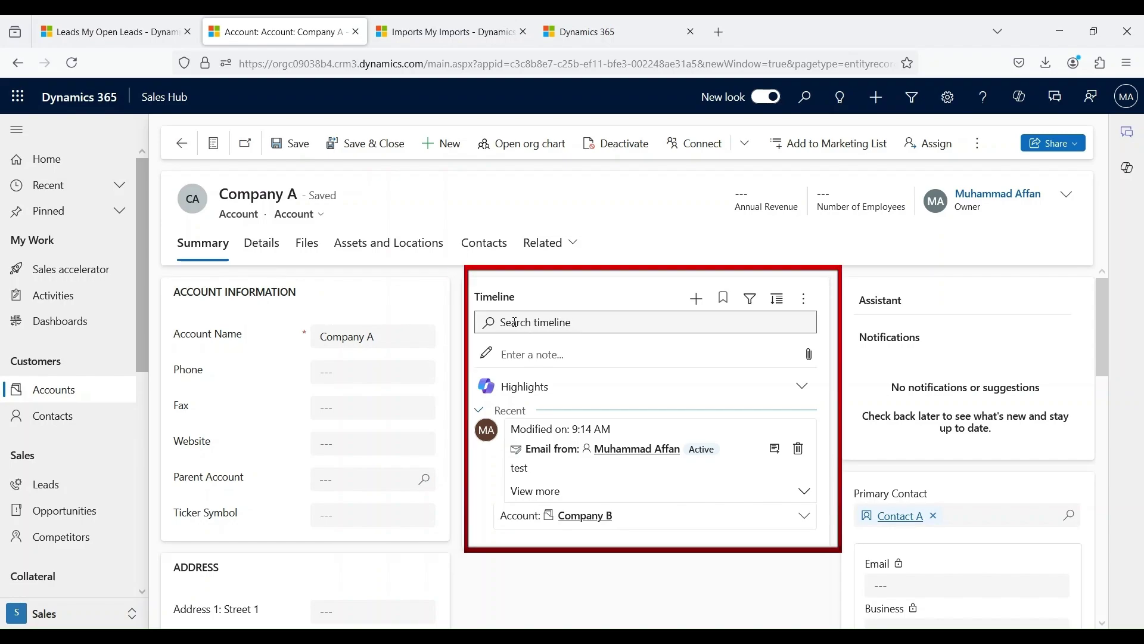
scroll(525, 309, down, 2)
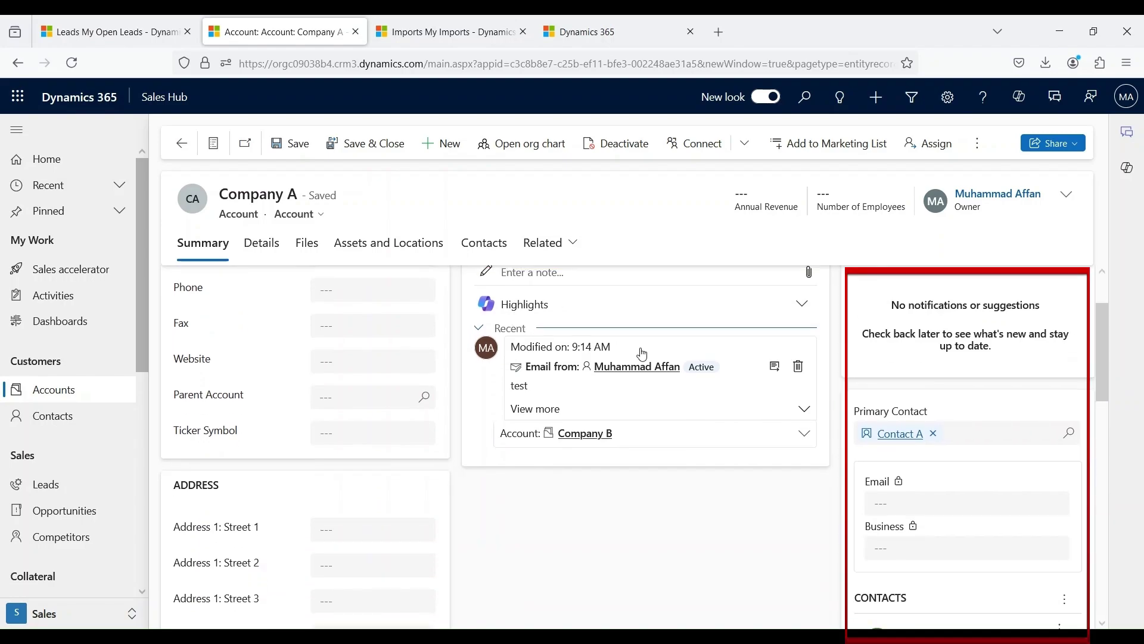
scroll(485, 373, down, 2)
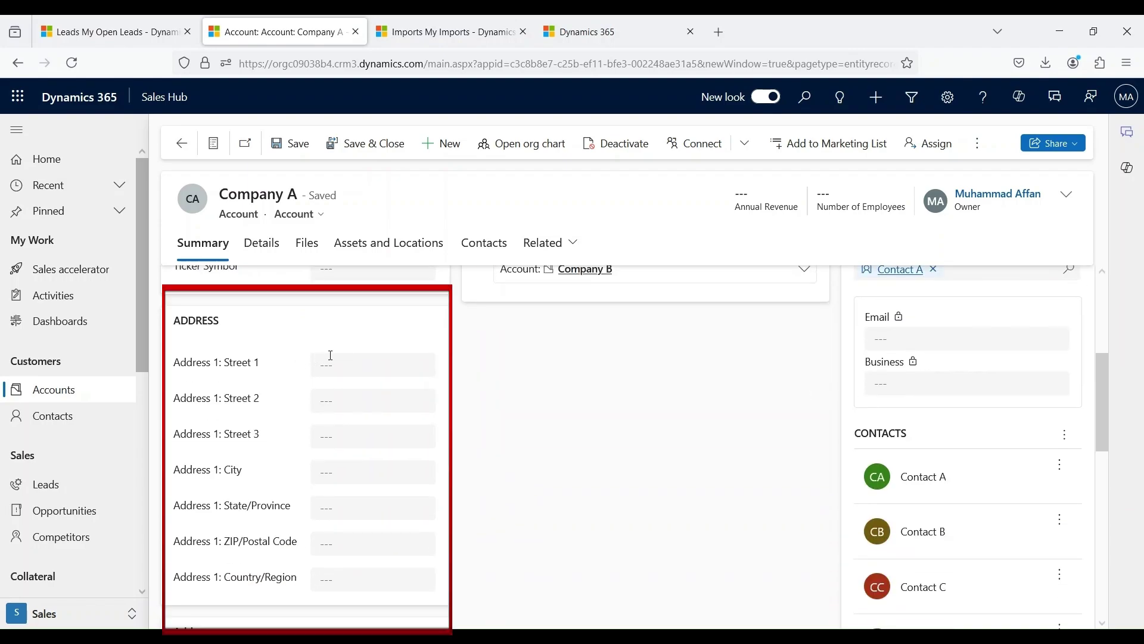
click(262, 243)
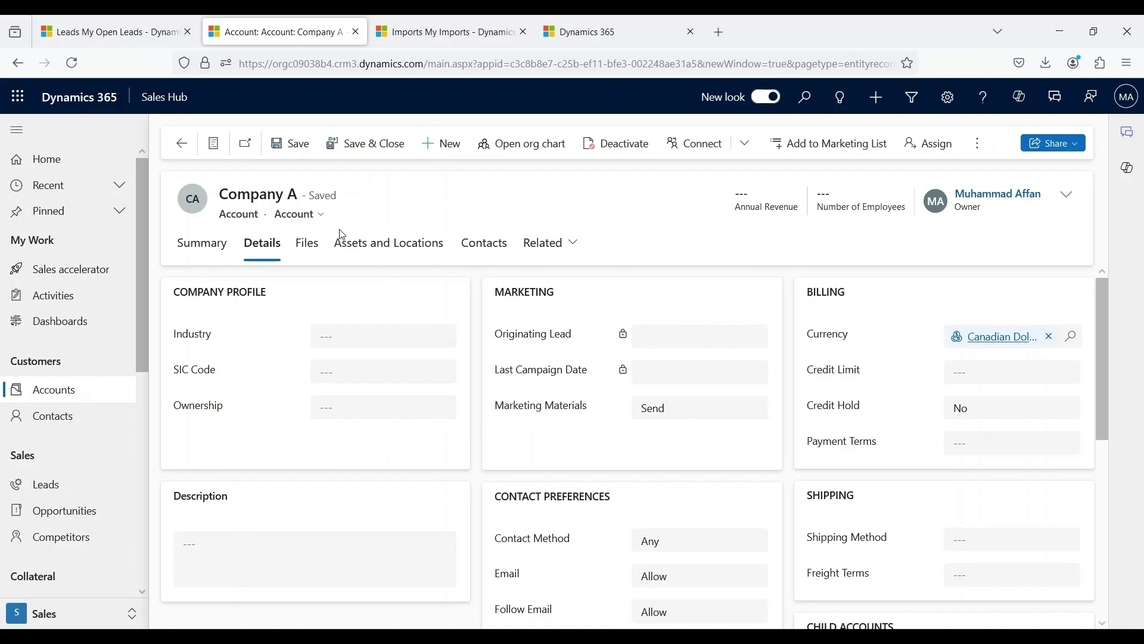
Open Company A's Files tab to see its associated documents
scroll(553, 335, down, 1)
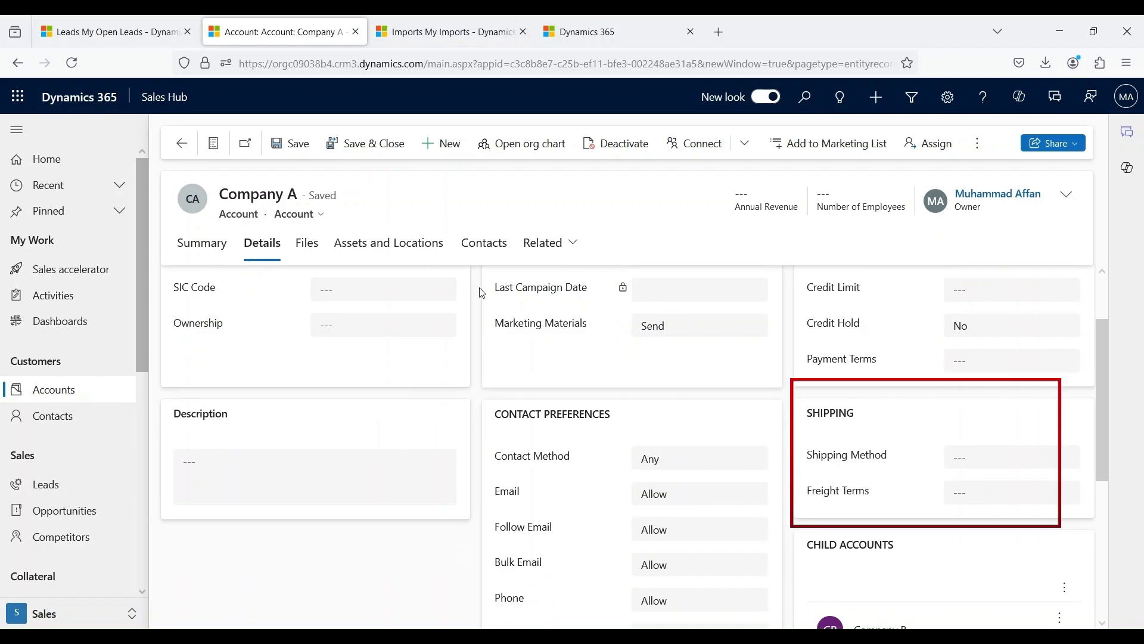
click(307, 243)
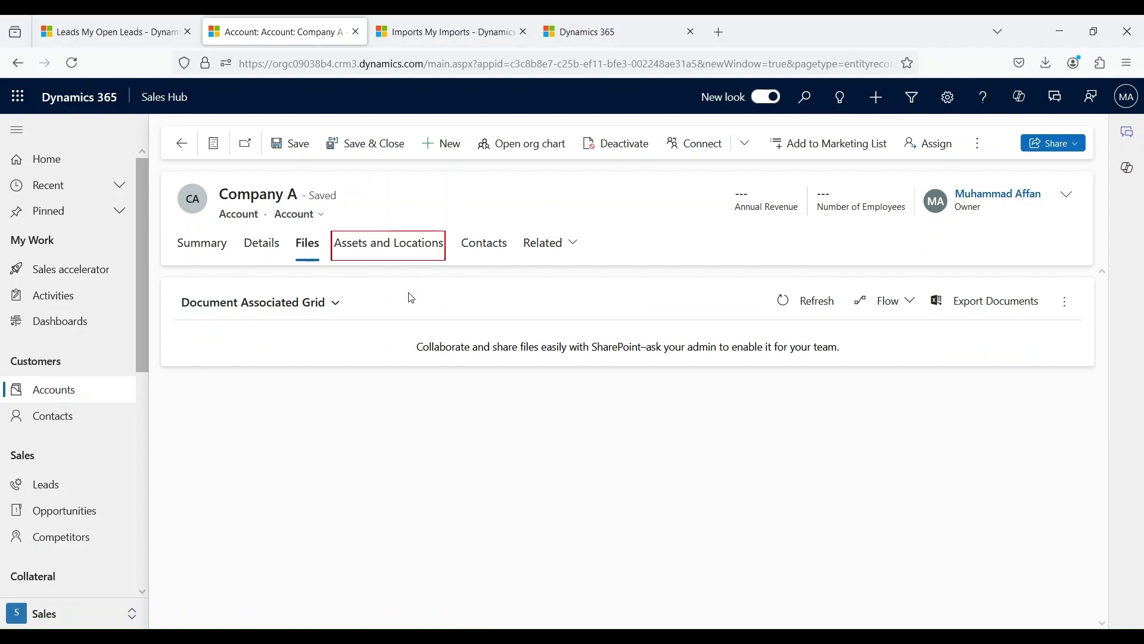
View Company A's Assets and Locations, then return to its Summary tab
click(400, 249)
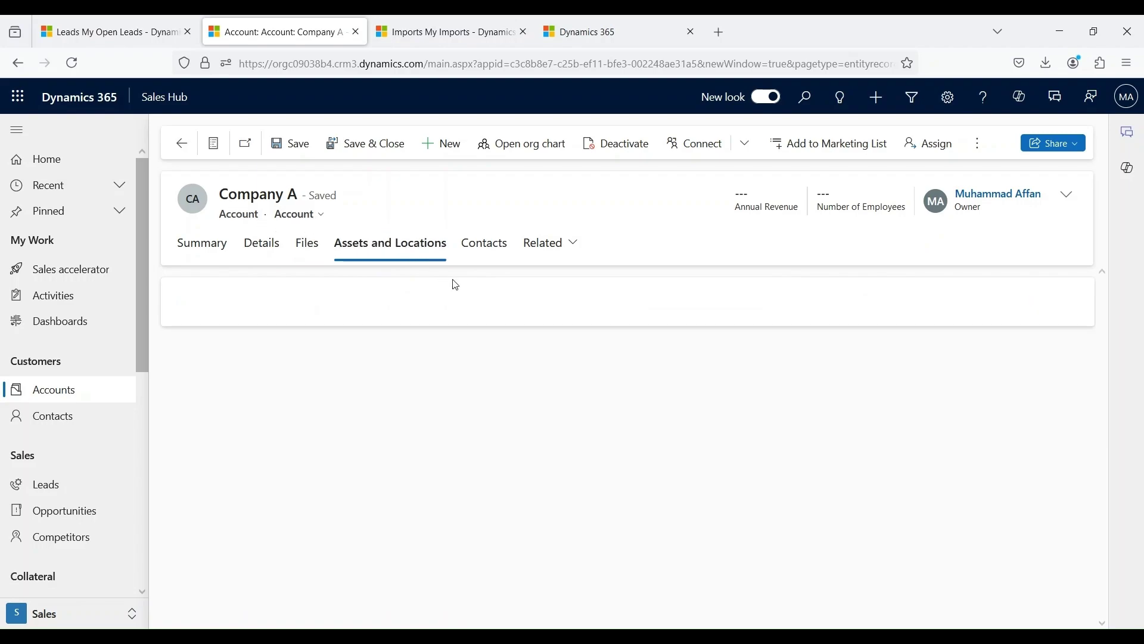
click(205, 245)
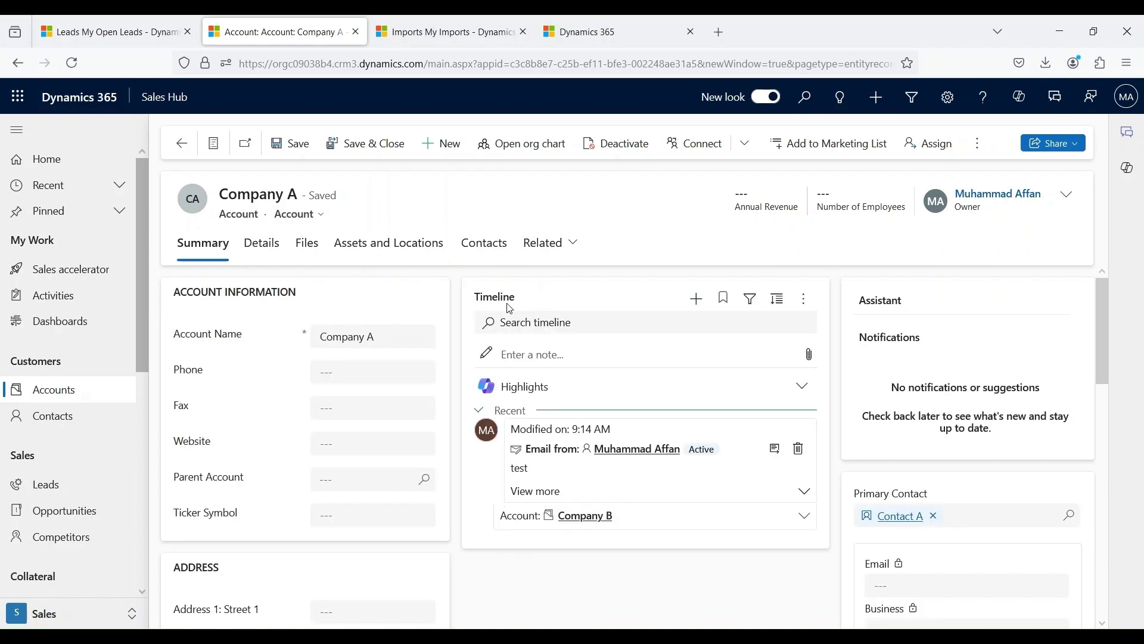